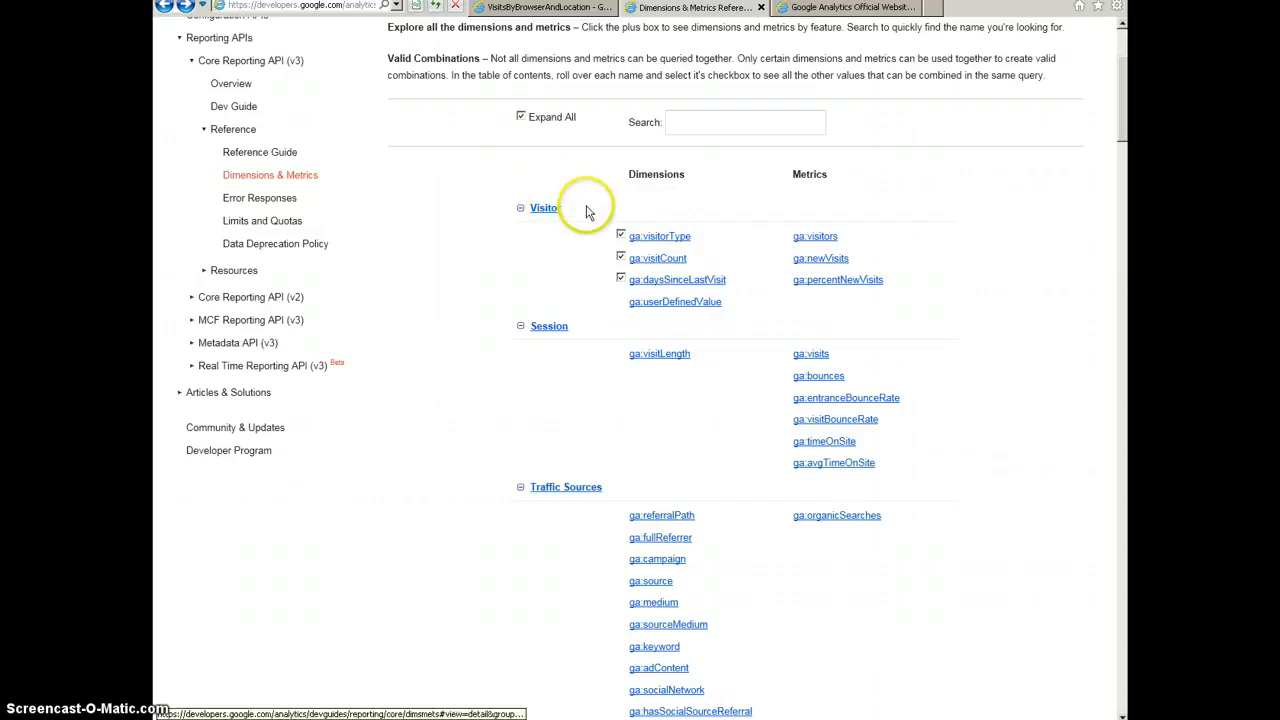
Step: Select the ga:visitorType, ga:visitCount and ga:daysSinceLastVisit dimensions in the Visitor group of the Dimensions & Metrics Reference
{"action": "scroll", "coordinate": [590, 230], "scroll_direction": "up", "scroll_amount": 3}
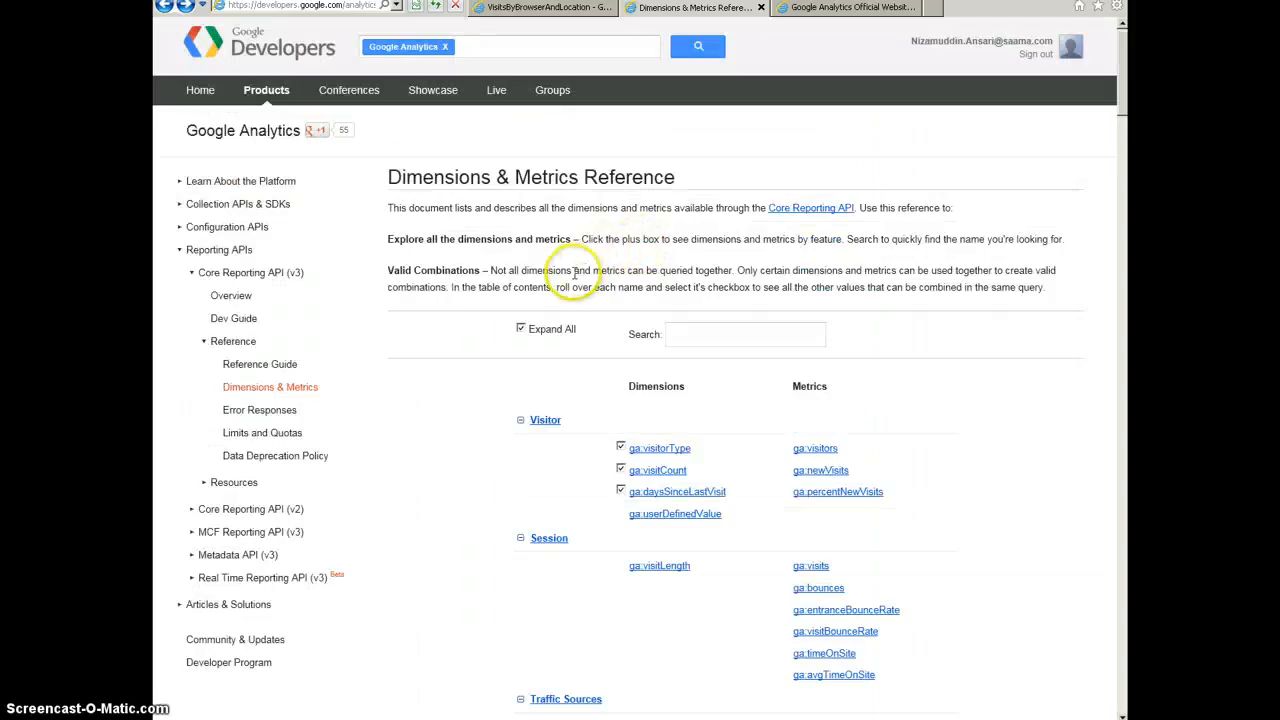
{"action": "scroll", "coordinate": [566, 271], "scroll_direction": "down", "scroll_amount": 3}
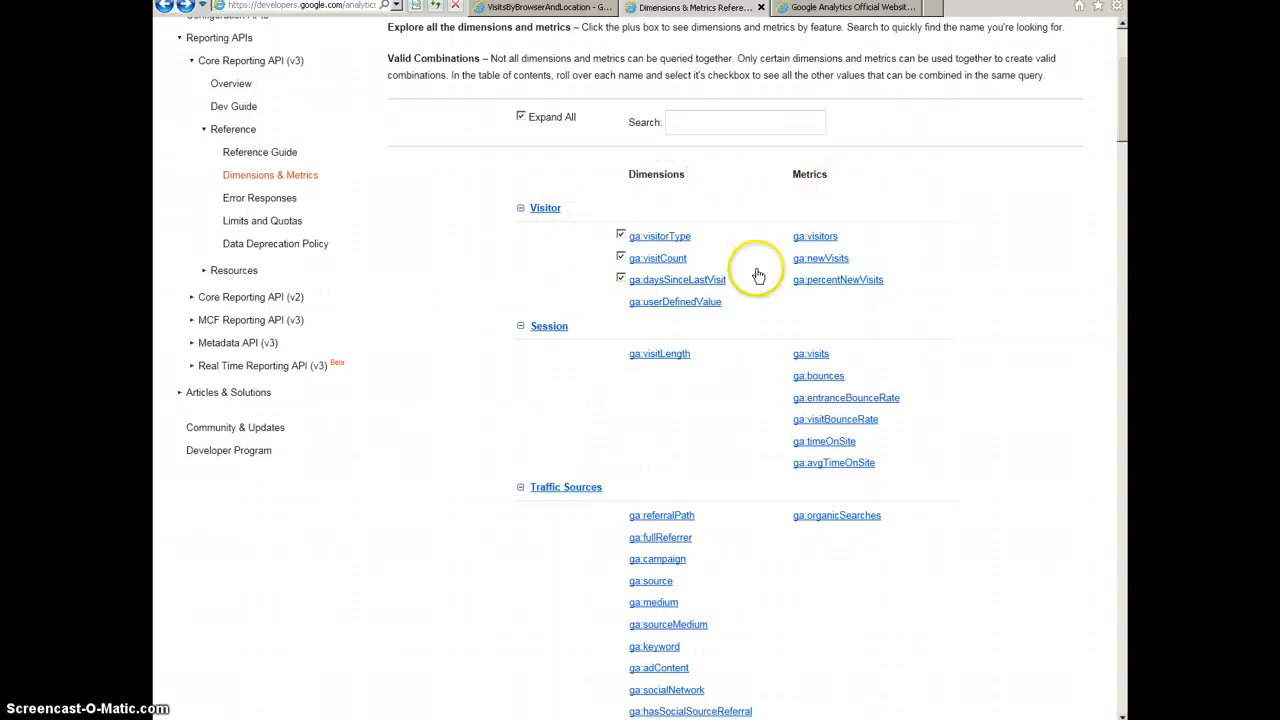
{"action": "scroll", "coordinate": [955, 262], "scroll_direction": "down", "scroll_amount": 2}
{"action": "scroll", "coordinate": [940, 290], "scroll_direction": "up", "scroll_amount": 2}
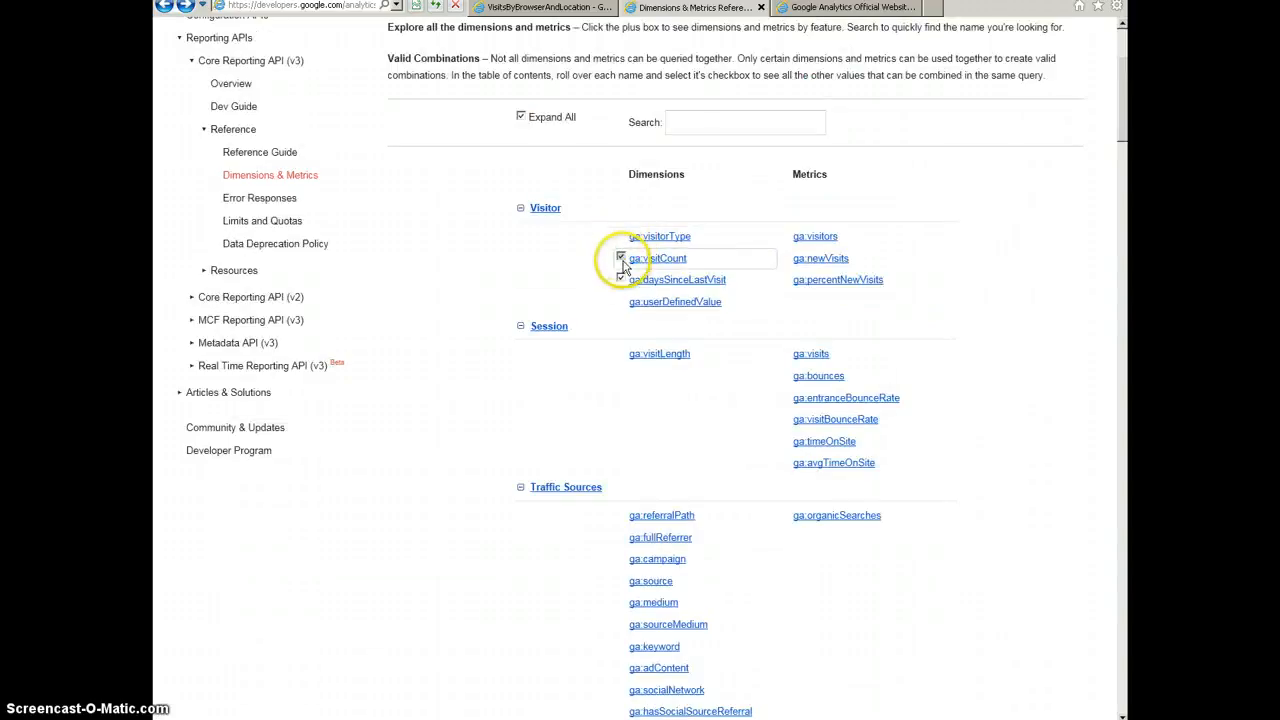
{"action": "left_click", "coordinate": [620, 236]}
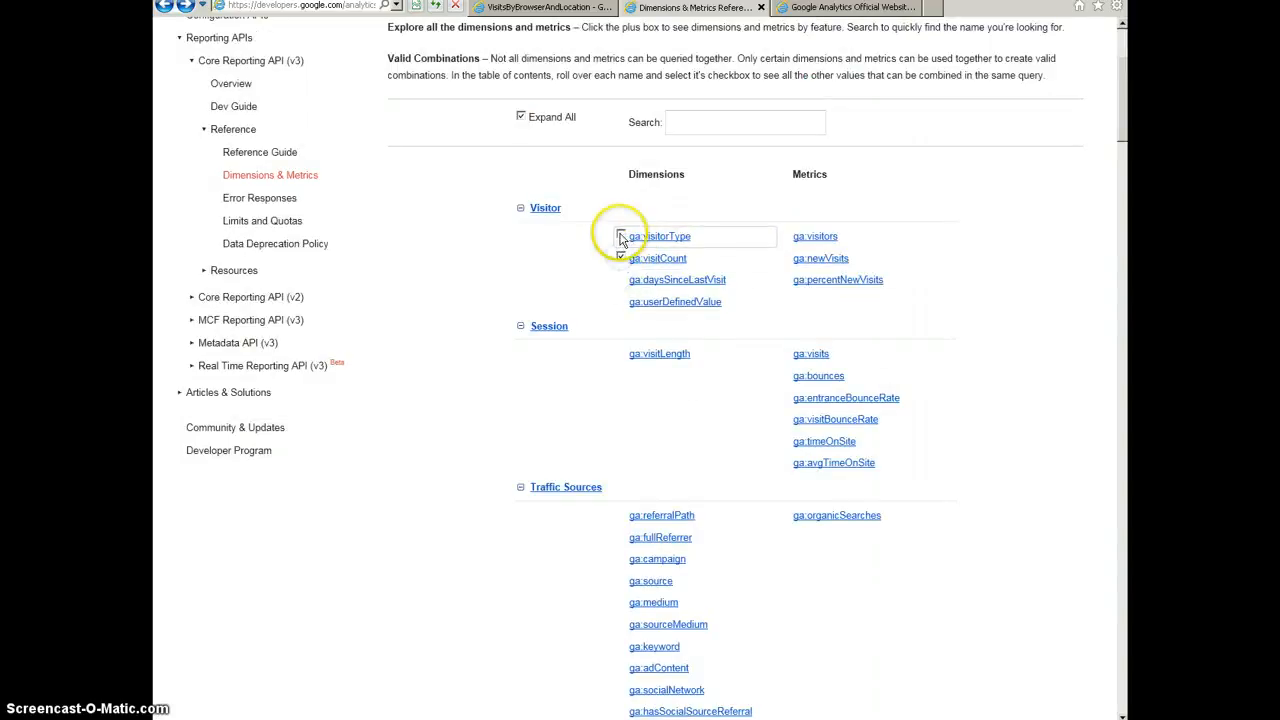
{"action": "left_click", "coordinate": [620, 258]}
{"action": "left_click", "coordinate": [620, 279]}
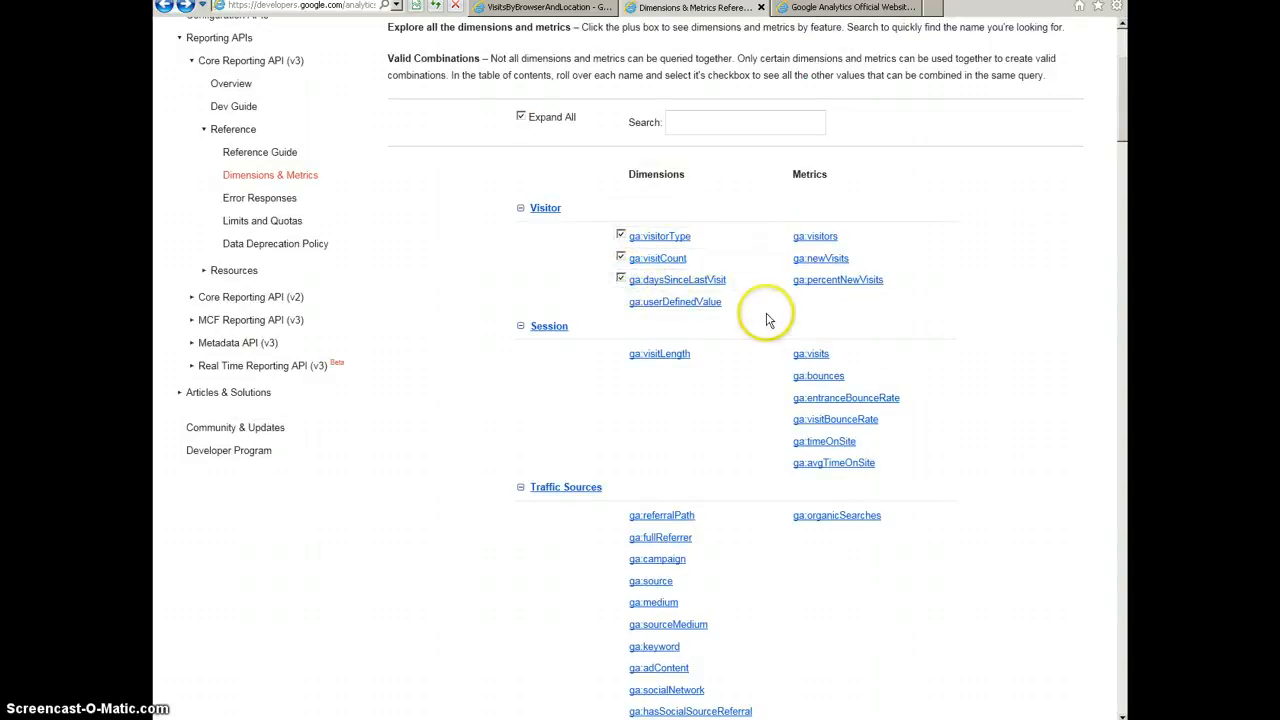
Step: Examine which dimensions and metrics across the other categories can be combined with the selected Visitor dimensions
{"action": "scroll", "coordinate": [995, 310], "scroll_direction": "down", "scroll_amount": 1}
{"action": "scroll", "coordinate": [995, 310], "scroll_direction": "down", "scroll_amount": 5}
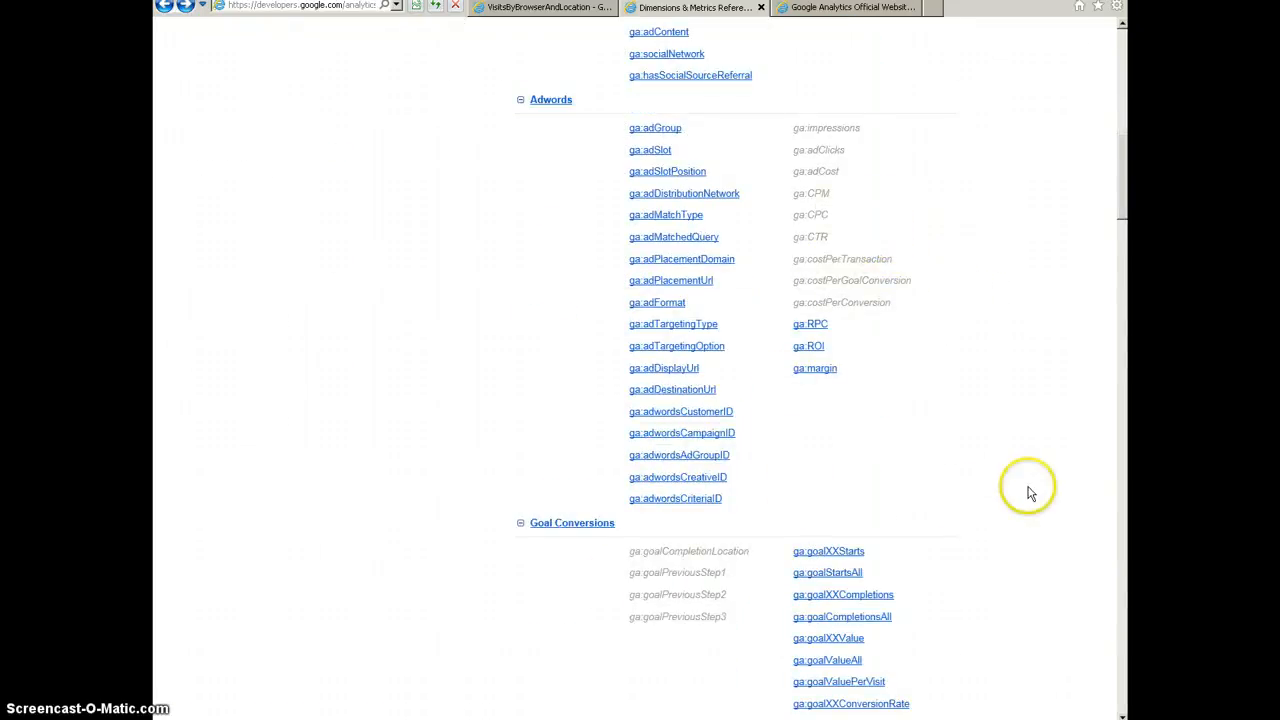
{"action": "scroll", "coordinate": [1000, 482], "scroll_direction": "up", "scroll_amount": 3}
{"action": "scroll", "coordinate": [940, 472], "scroll_direction": "down", "scroll_amount": 3}
{"action": "scroll", "coordinate": [851, 256], "scroll_direction": "up", "scroll_amount": 7}
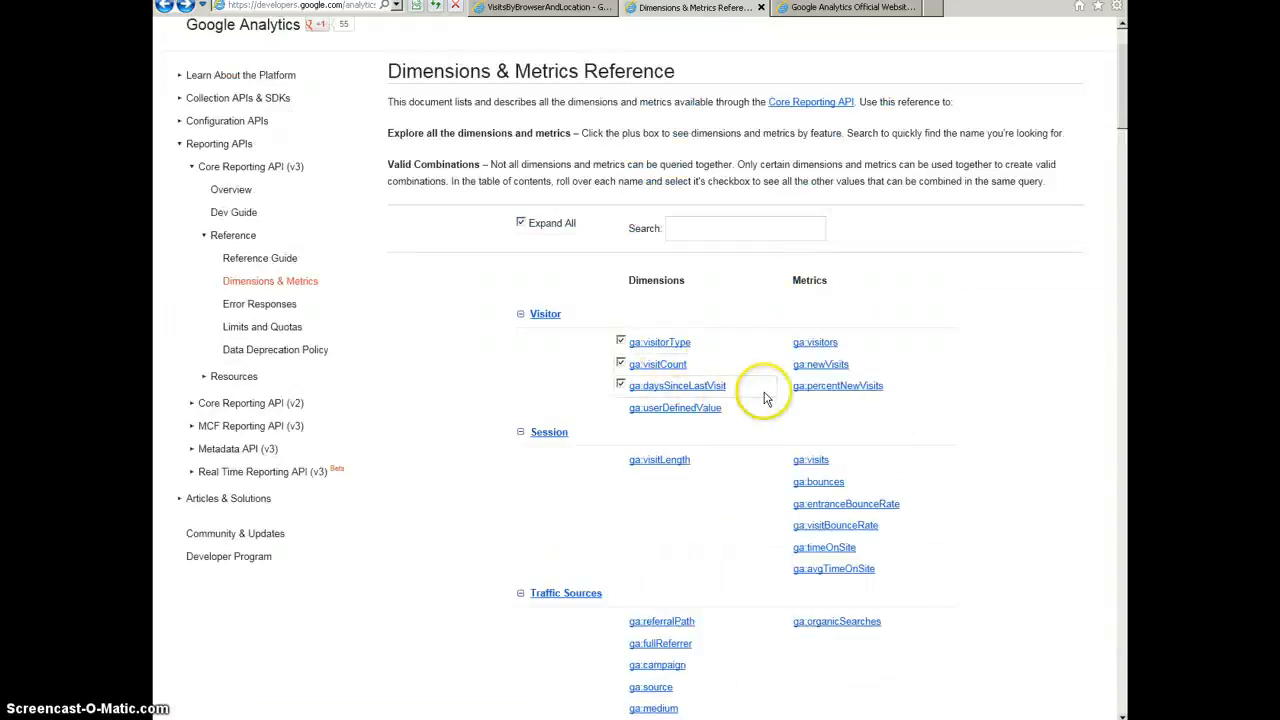
{"action": "scroll", "coordinate": [1020, 400], "scroll_direction": "down", "scroll_amount": 3}
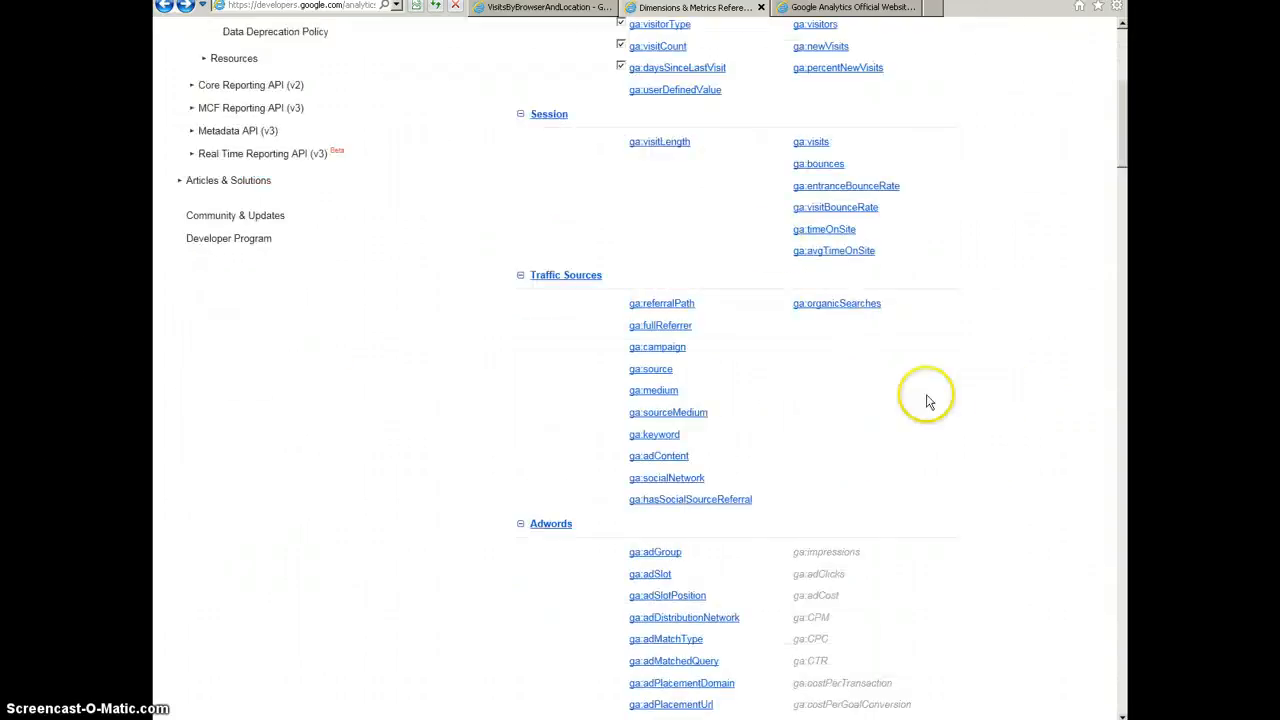
{"action": "scroll", "coordinate": [980, 586], "scroll_direction": "down", "scroll_amount": 2}
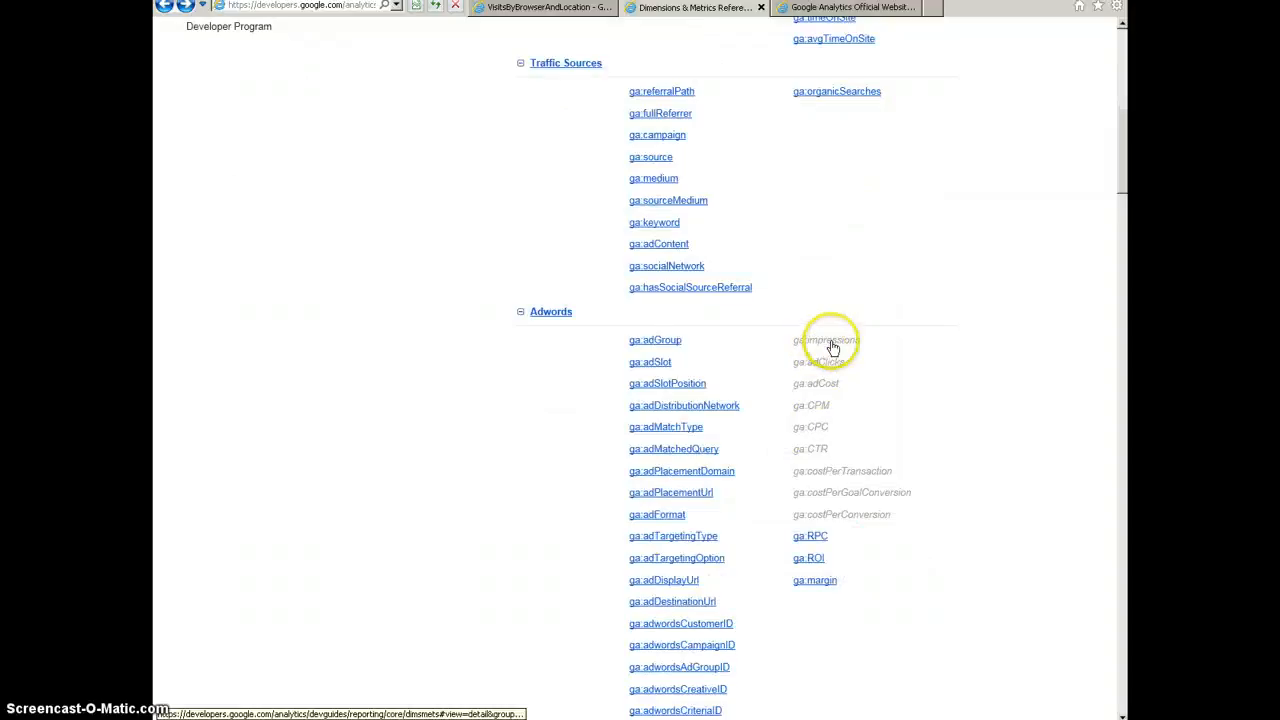
{"action": "scroll", "coordinate": [918, 482], "scroll_direction": "down", "scroll_amount": 2}
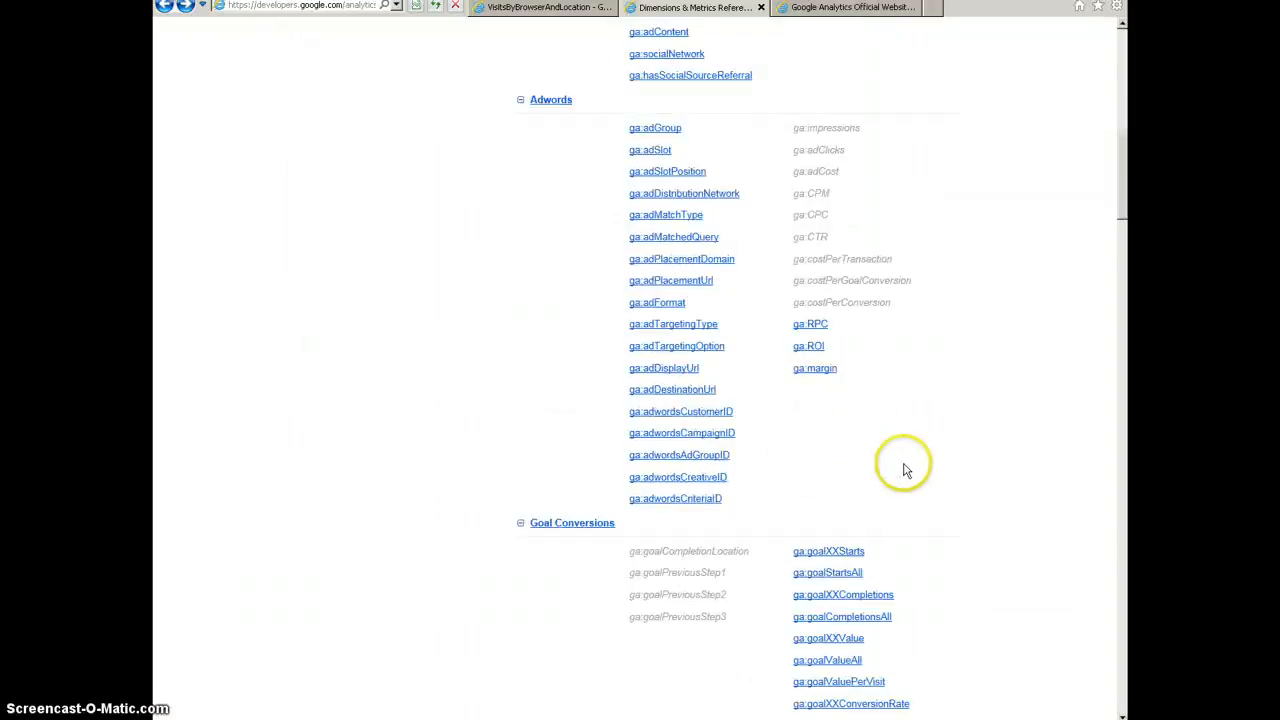
{"action": "scroll", "coordinate": [903, 463], "scroll_direction": "up", "scroll_amount": 7}
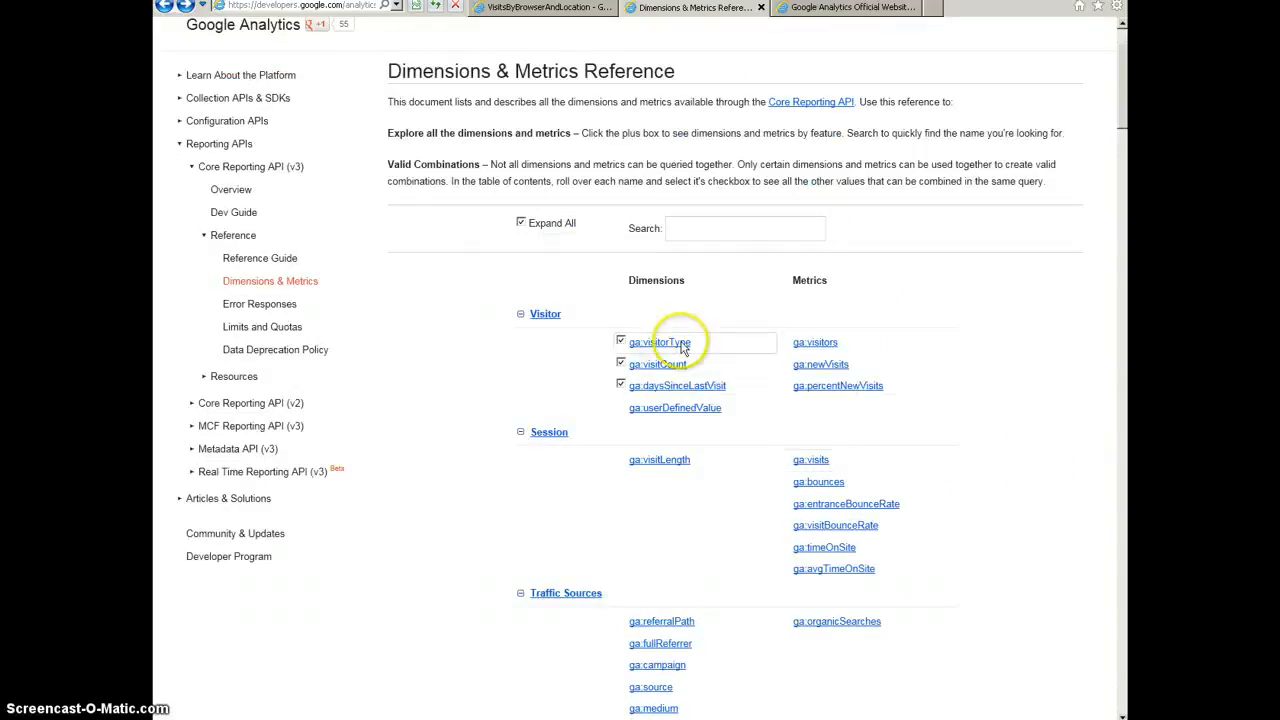
{"action": "scroll", "coordinate": [750, 475], "scroll_direction": "down", "scroll_amount": 4}
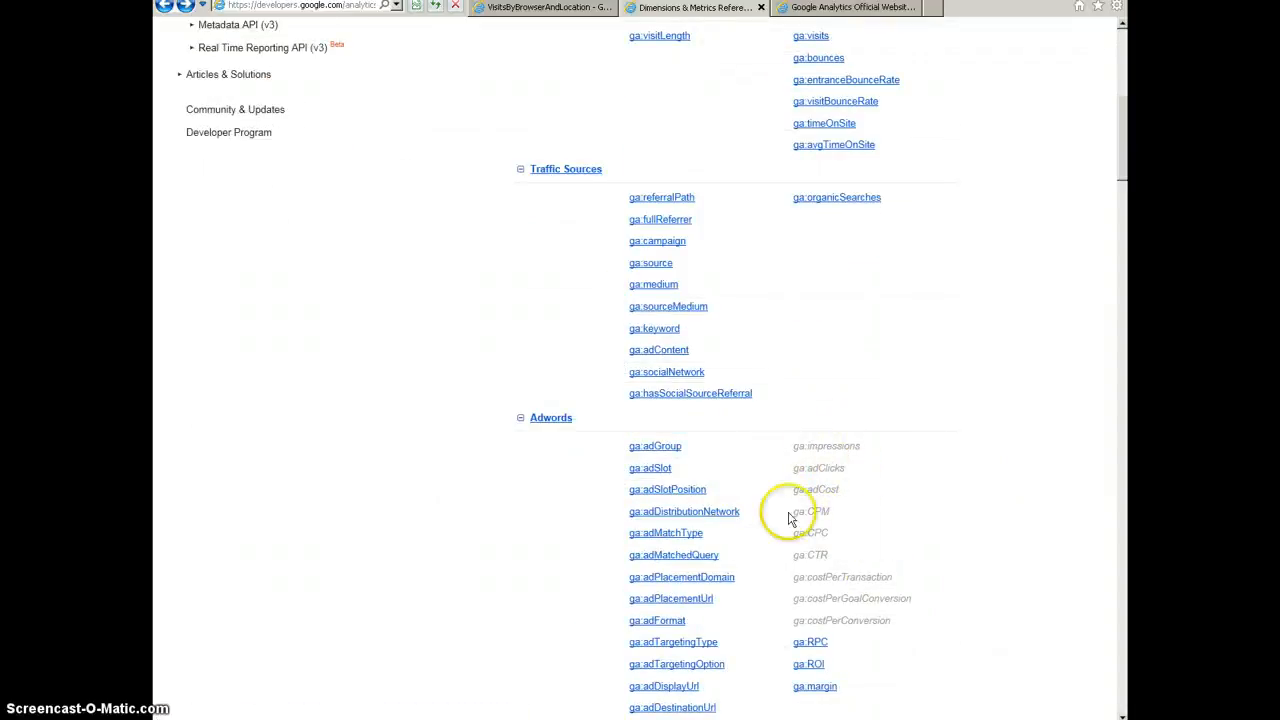
{"action": "scroll", "coordinate": [900, 530], "scroll_direction": "down", "scroll_amount": 3}
{"action": "scroll", "coordinate": [950, 525], "scroll_direction": "up", "scroll_amount": 7}
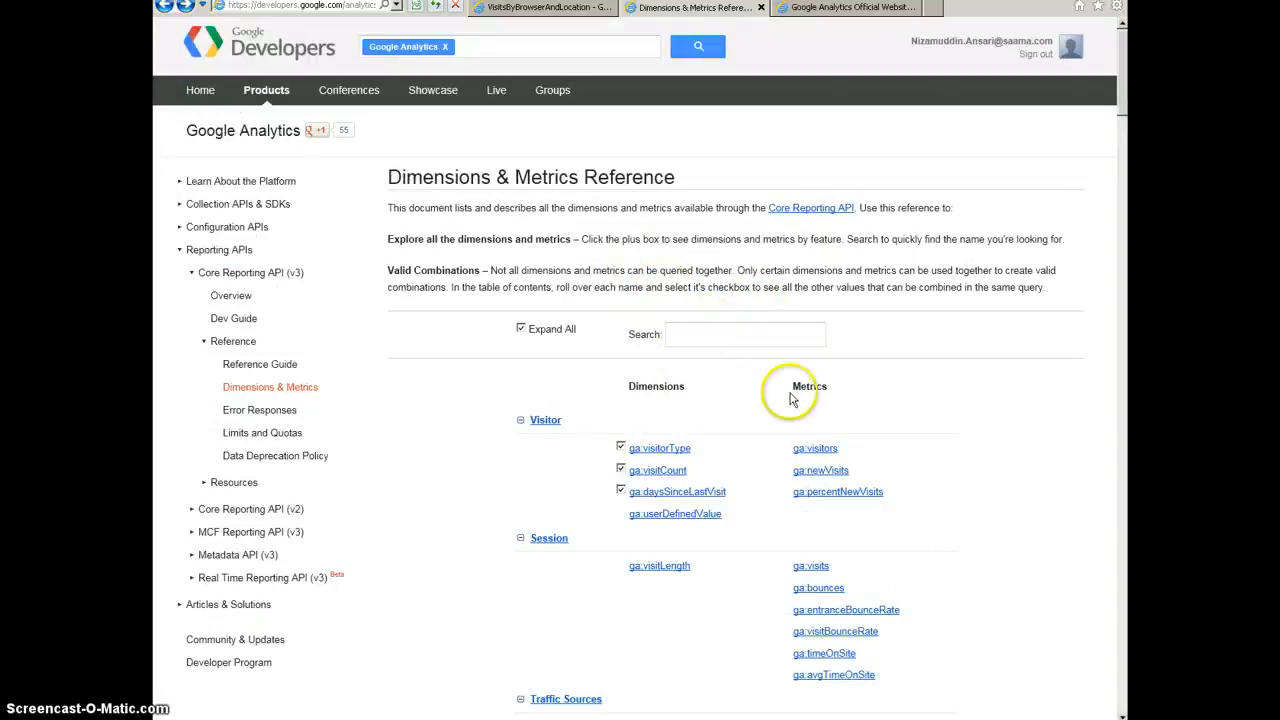
{"action": "scroll", "coordinate": [600, 445], "scroll_direction": "down", "scroll_amount": 2}
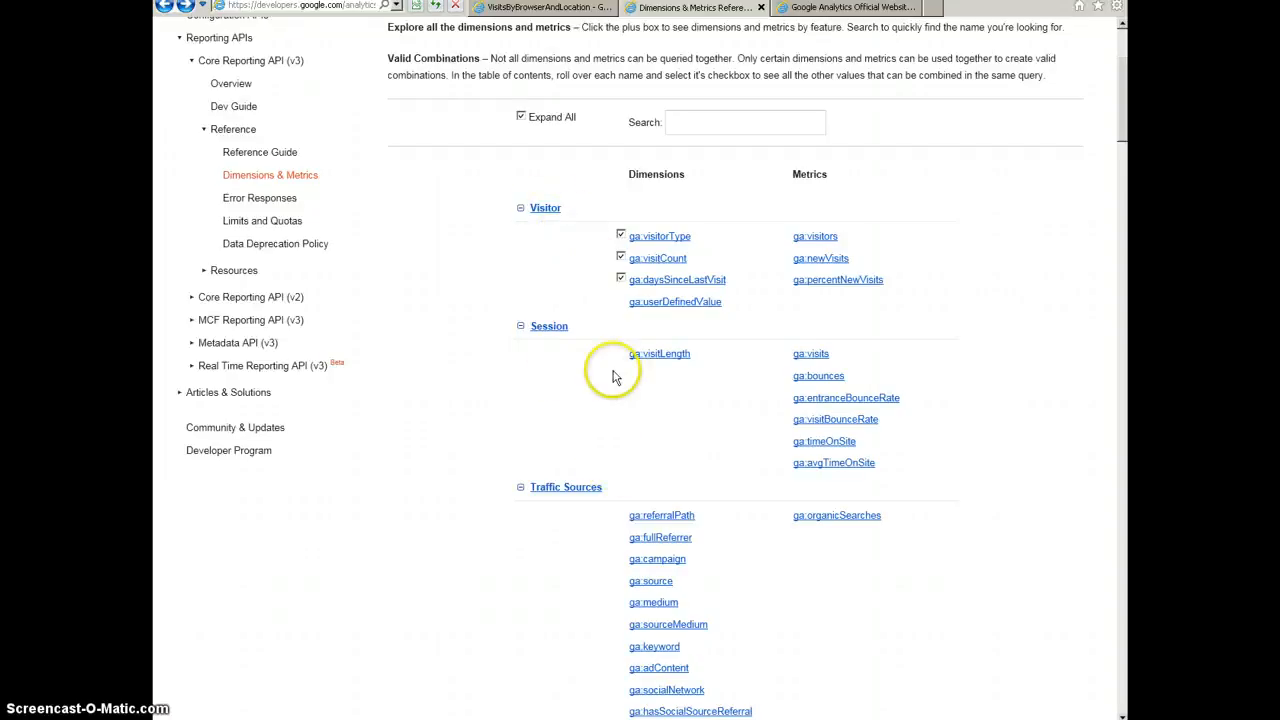
{"action": "scroll", "coordinate": [650, 415], "scroll_direction": "down", "scroll_amount": 2}
{"action": "scroll", "coordinate": [600, 430], "scroll_direction": "down", "scroll_amount": 2}
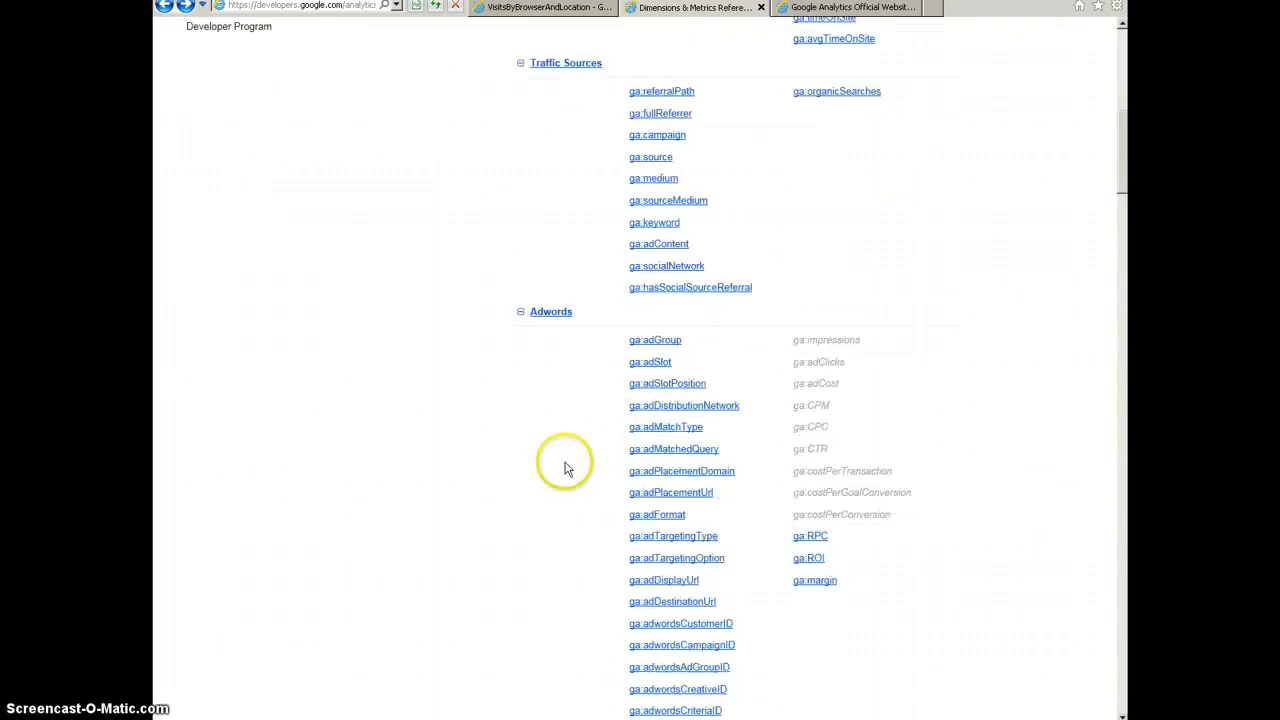
{"action": "scroll", "coordinate": [550, 432], "scroll_direction": "down", "scroll_amount": 2}
{"action": "scroll", "coordinate": [500, 434], "scroll_direction": "up", "scroll_amount": 5}
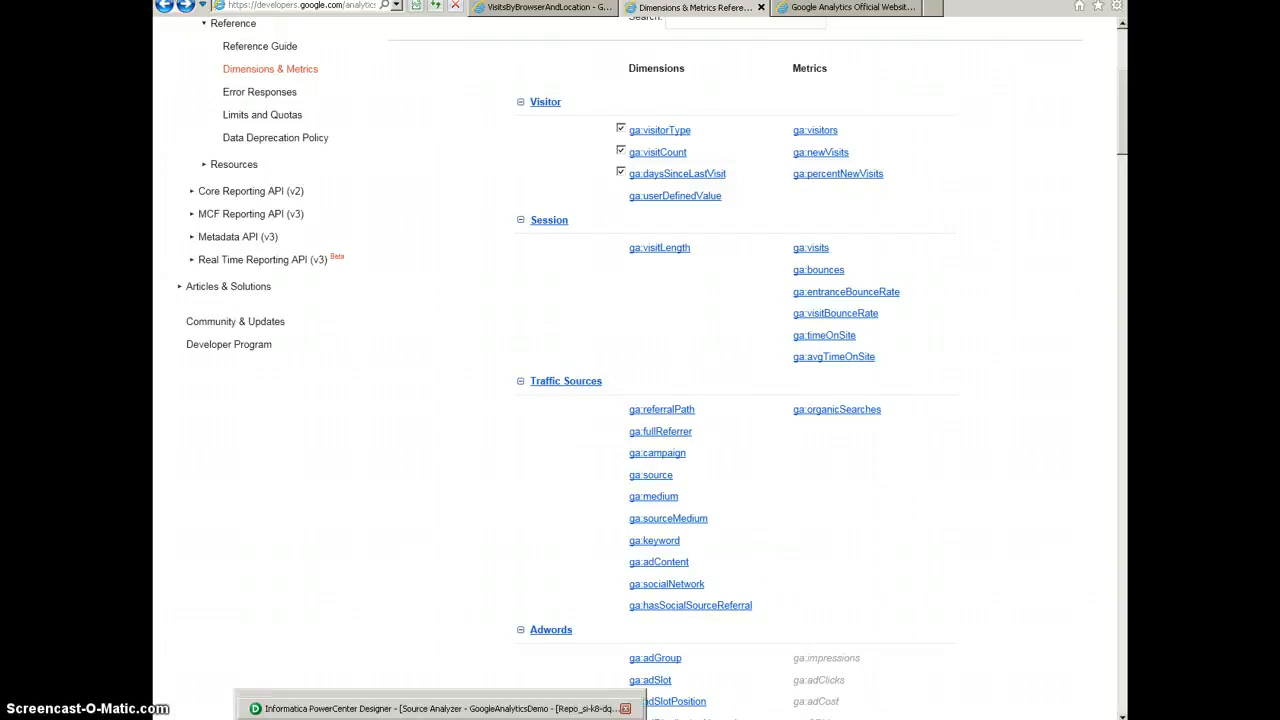
Step: Switch to Informatica PowerCenter Designer and start creating a Google Analytics source
{"action": "left_click", "coordinate": [441, 716]}
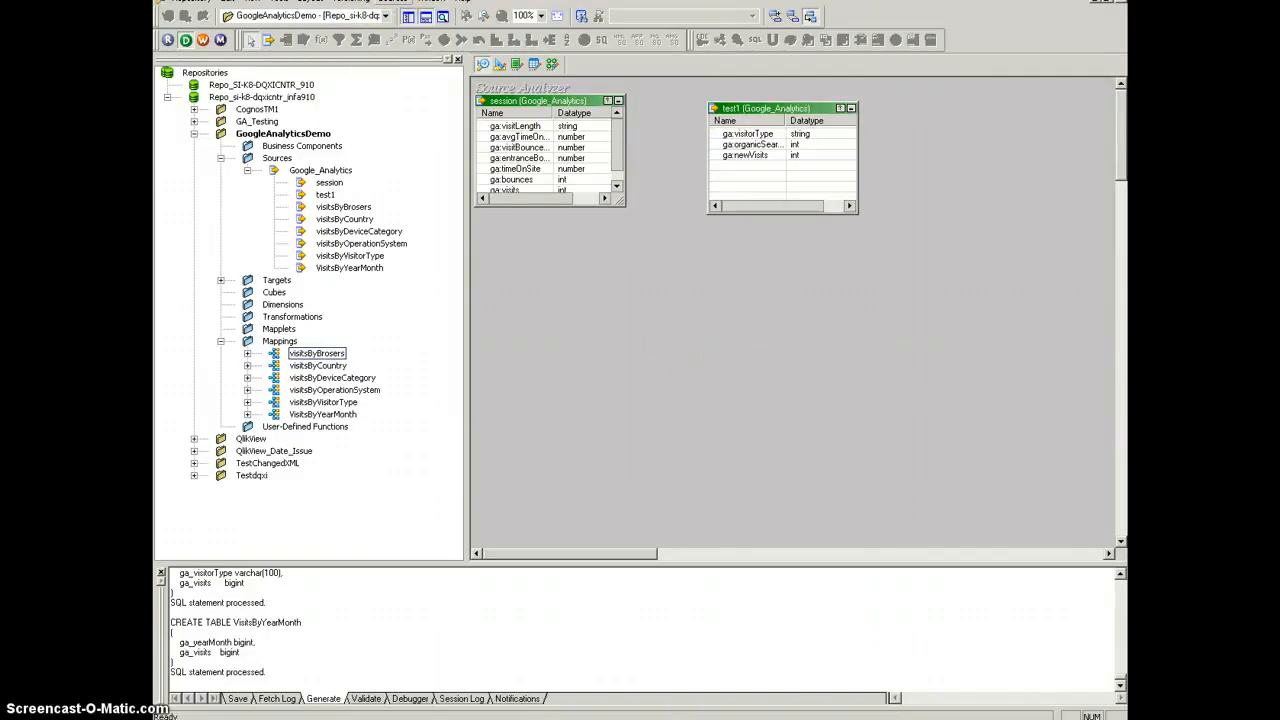
{"action": "left_click", "coordinate": [398, 3]}
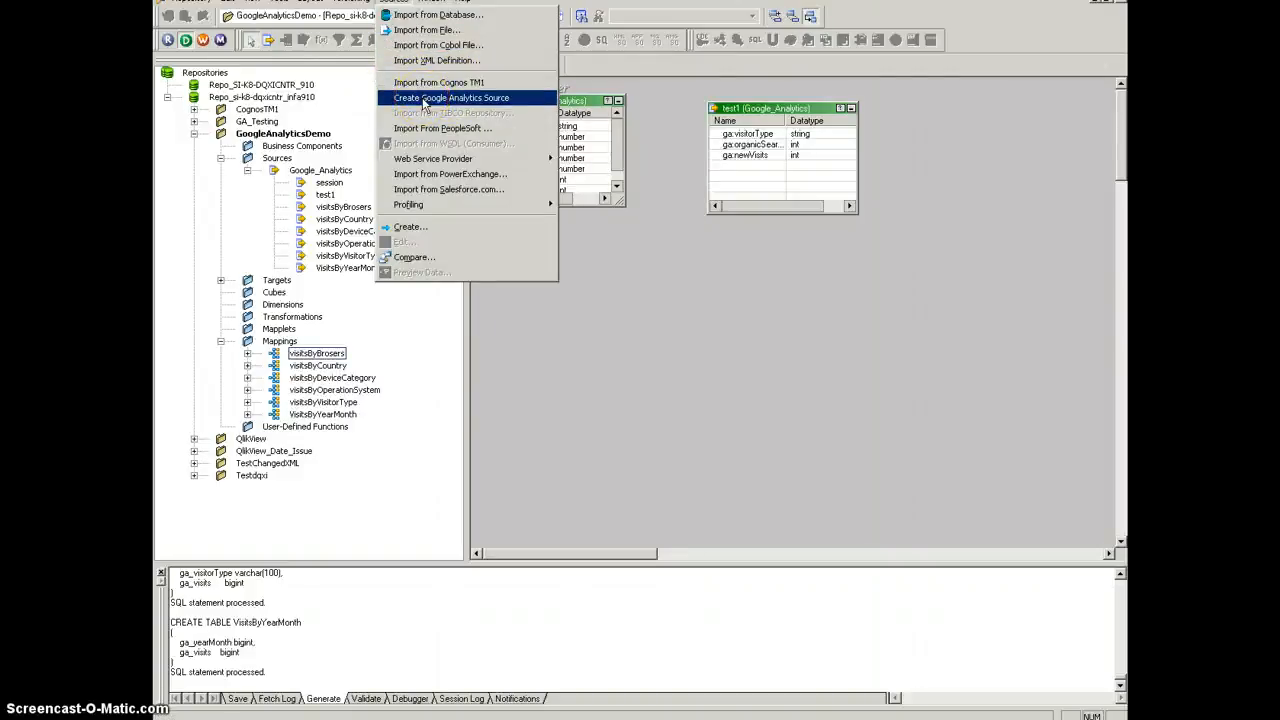
{"action": "left_click", "coordinate": [424, 101]}
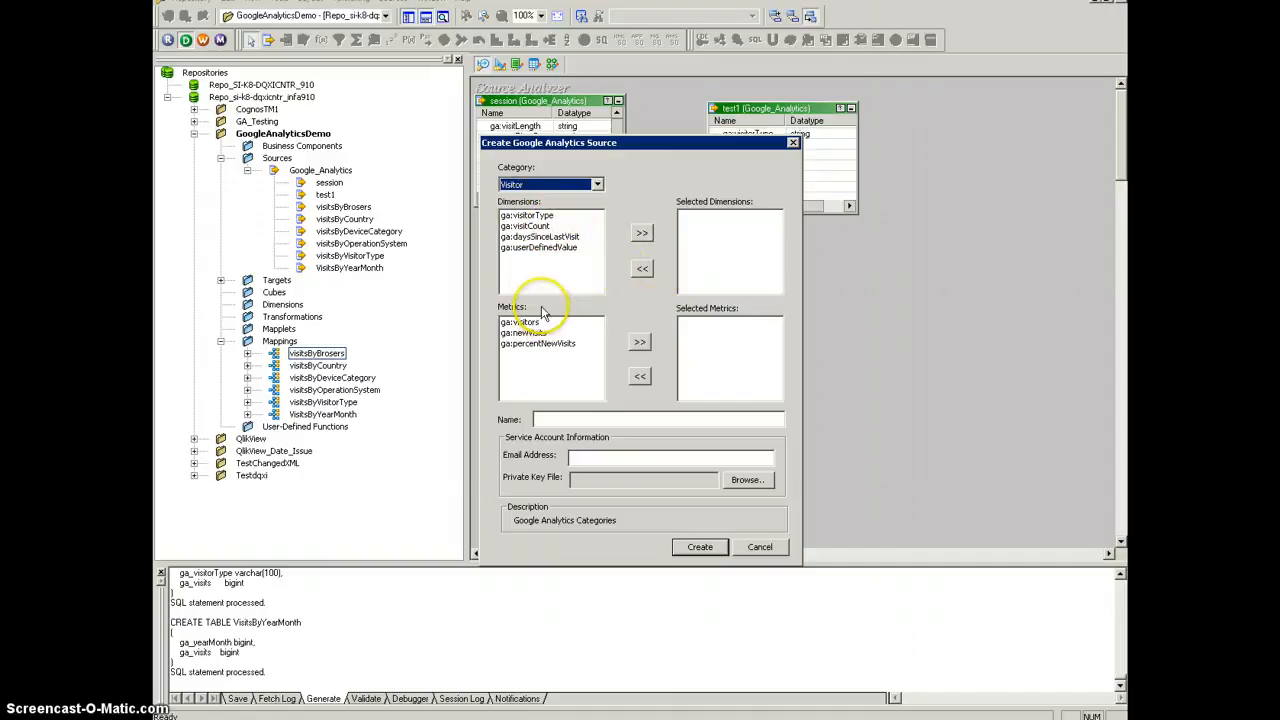
Step: View the dimensions and metrics offered for the Session and Goal Conversions categories of the new Google Analytics source
{"action": "left_click", "coordinate": [597, 185]}
{"action": "left_click", "coordinate": [530, 206]}
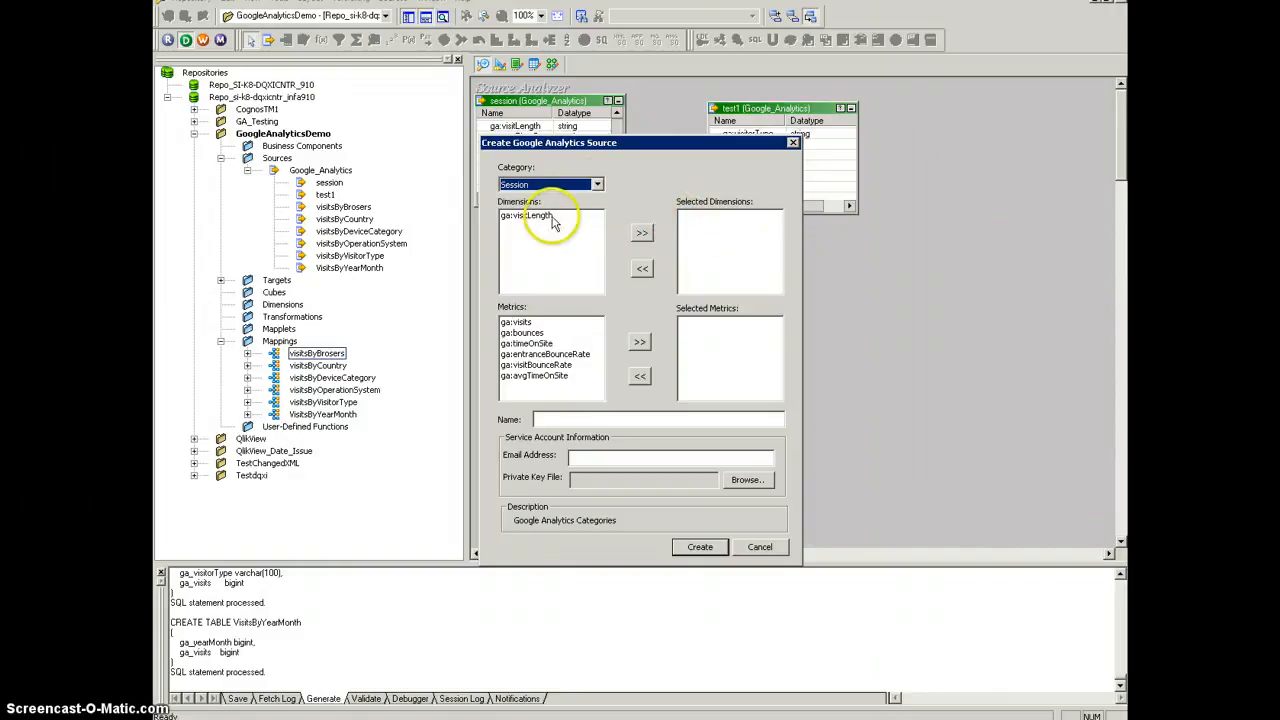
{"action": "left_click", "coordinate": [643, 236]}
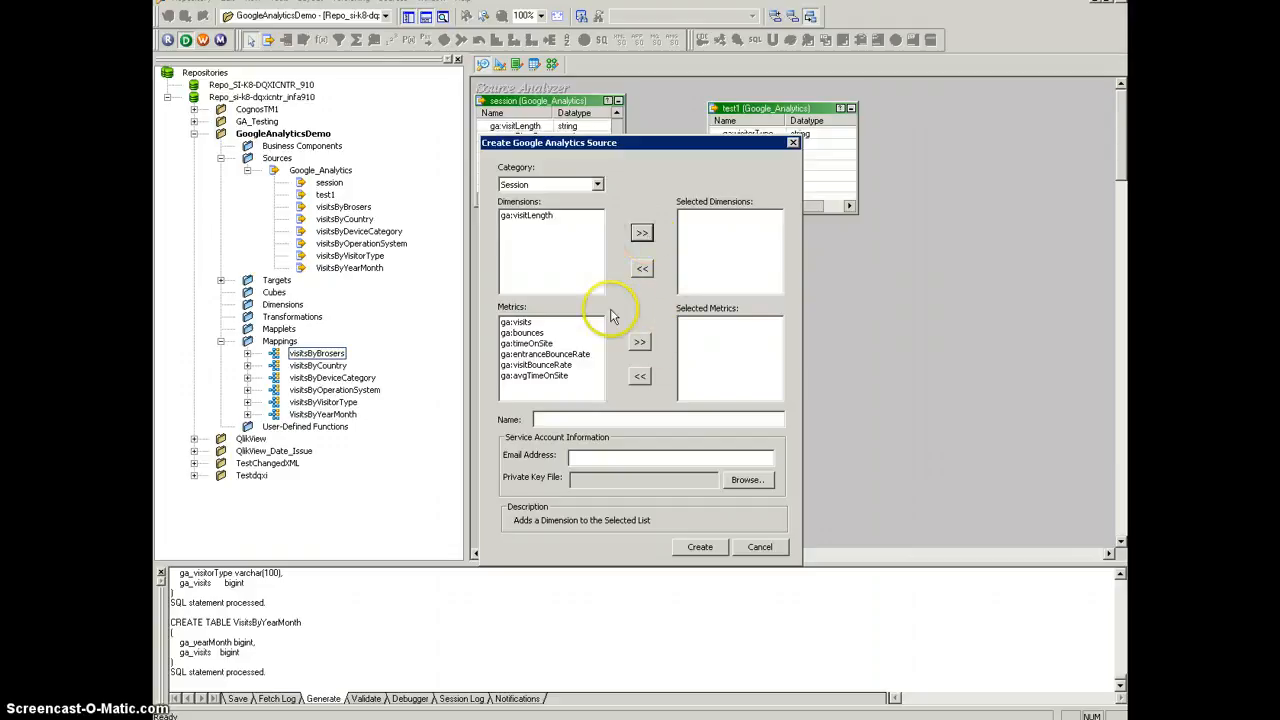
{"action": "left_click", "coordinate": [646, 343]}
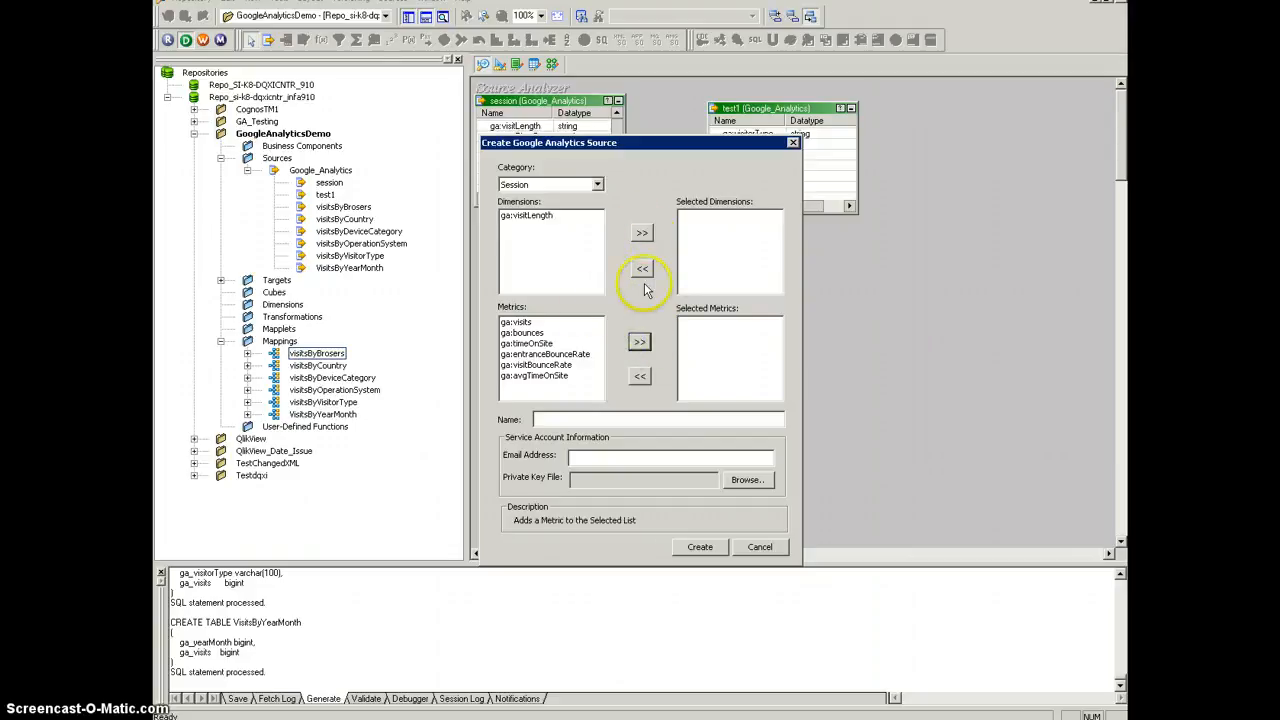
{"action": "left_click", "coordinate": [597, 184]}
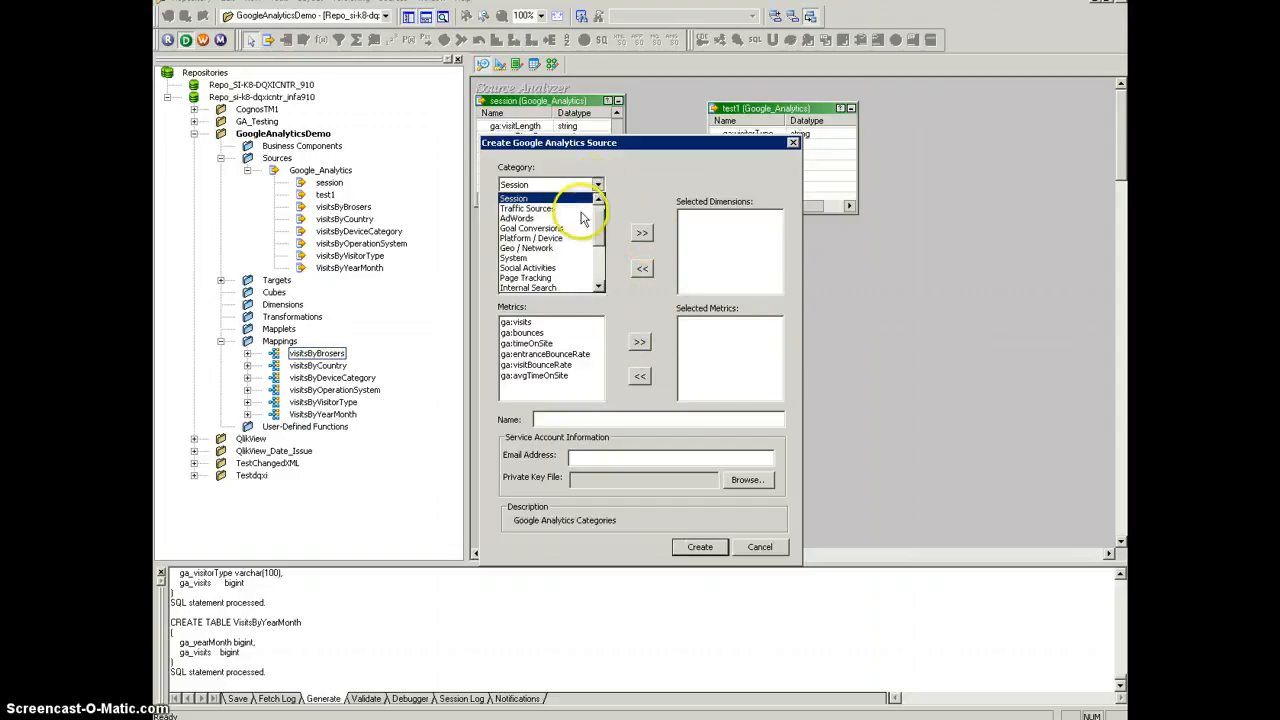
{"action": "left_click", "coordinate": [561, 230]}
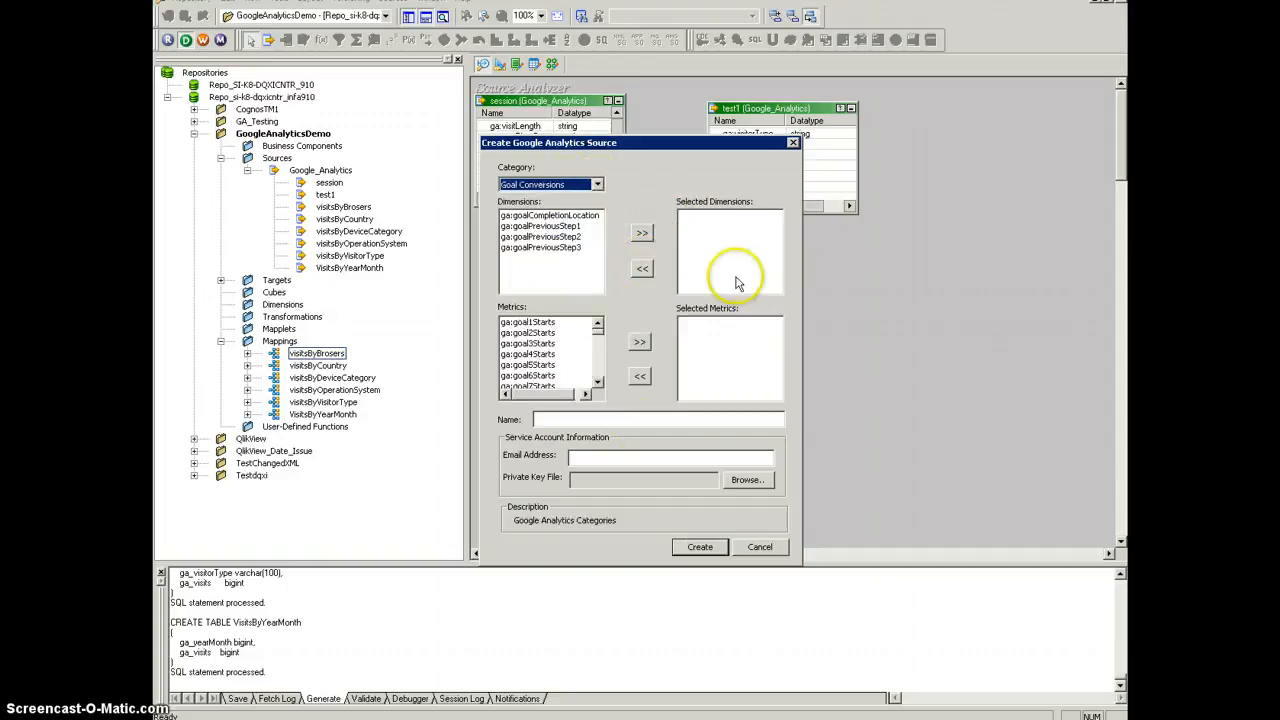
Step: Review the source name, service account email and private key file fields, and cancel the source creation
{"action": "left_click", "coordinate": [571, 421]}
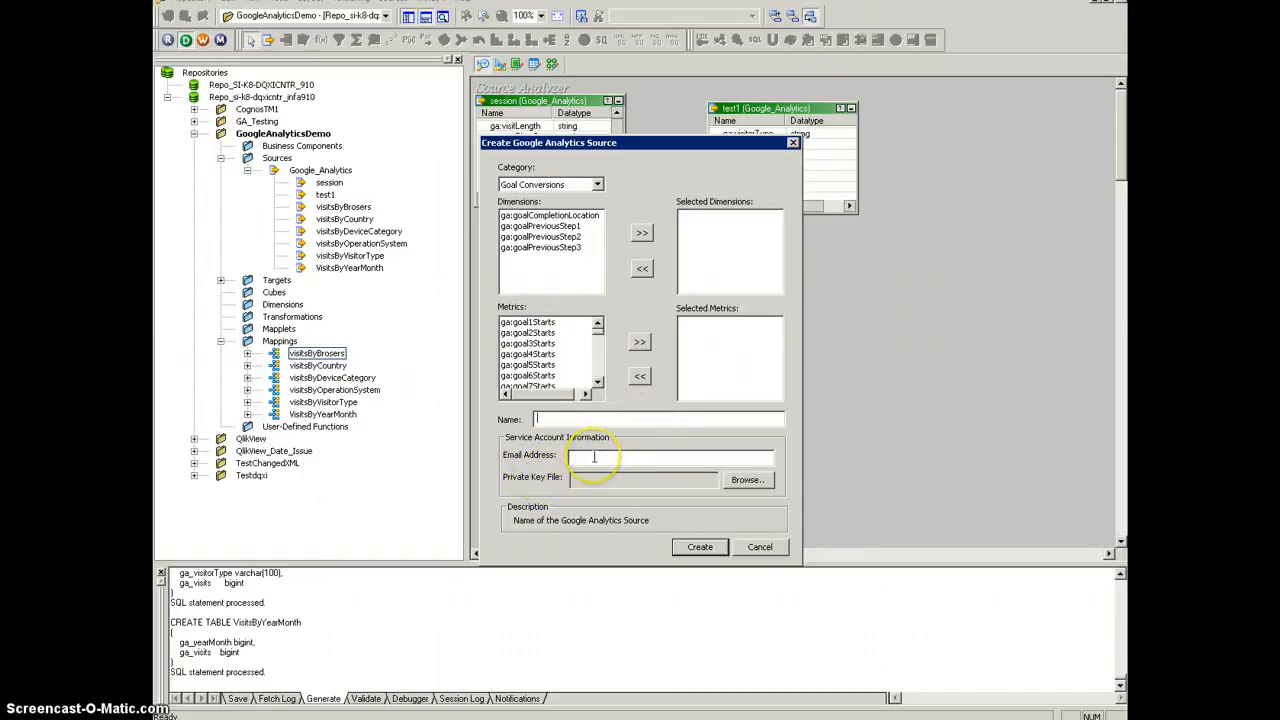
{"action": "left_click", "coordinate": [593, 456]}
{"action": "left_click", "coordinate": [600, 480]}
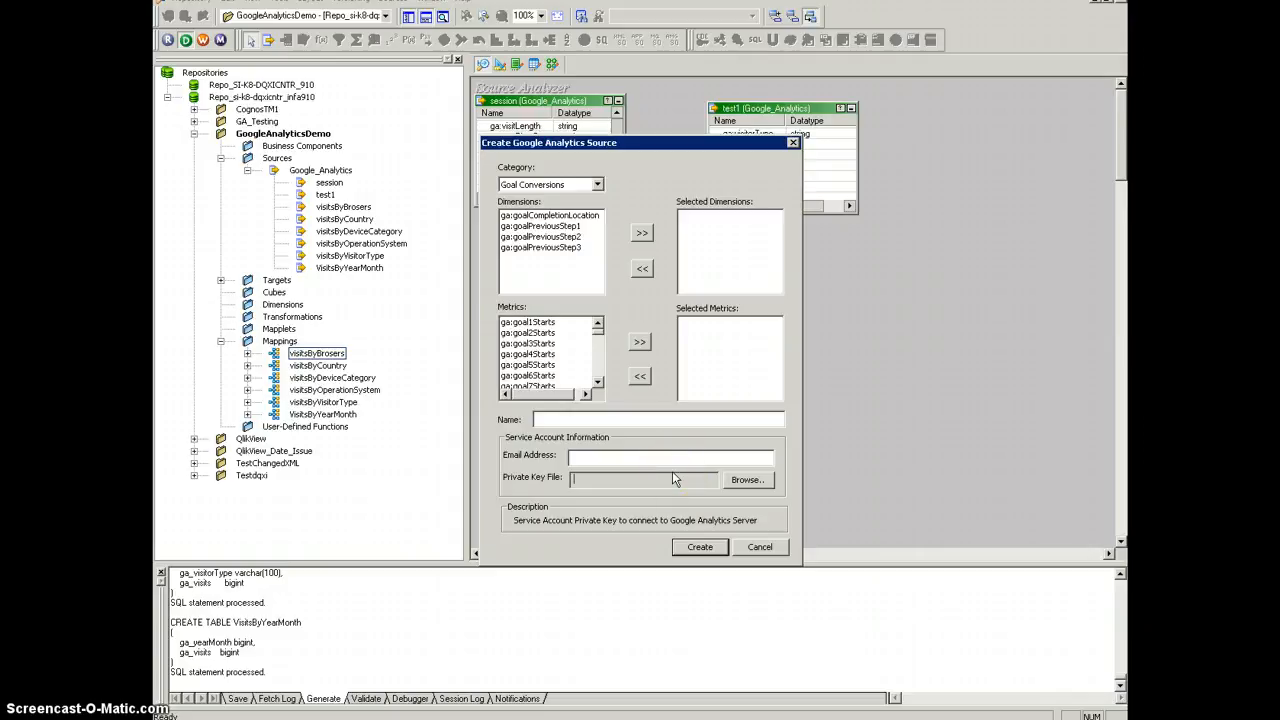
{"action": "left_click", "coordinate": [606, 456]}
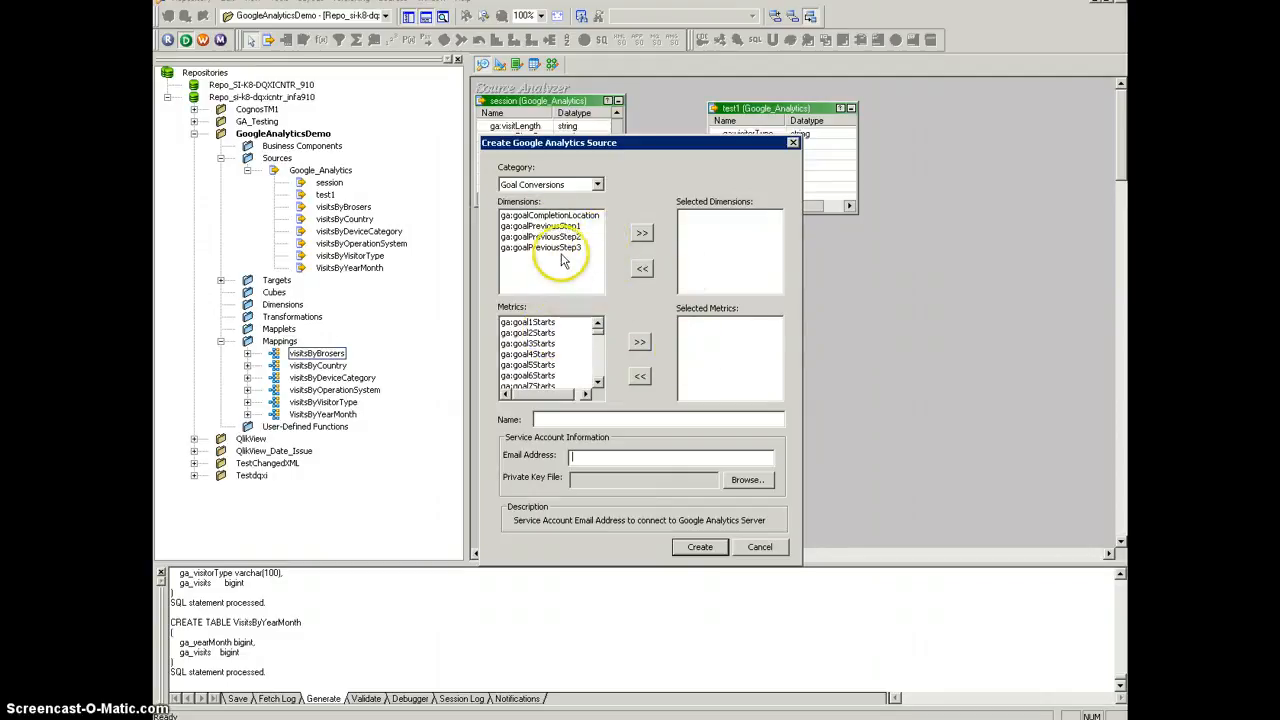
{"action": "left_click", "coordinate": [595, 459]}
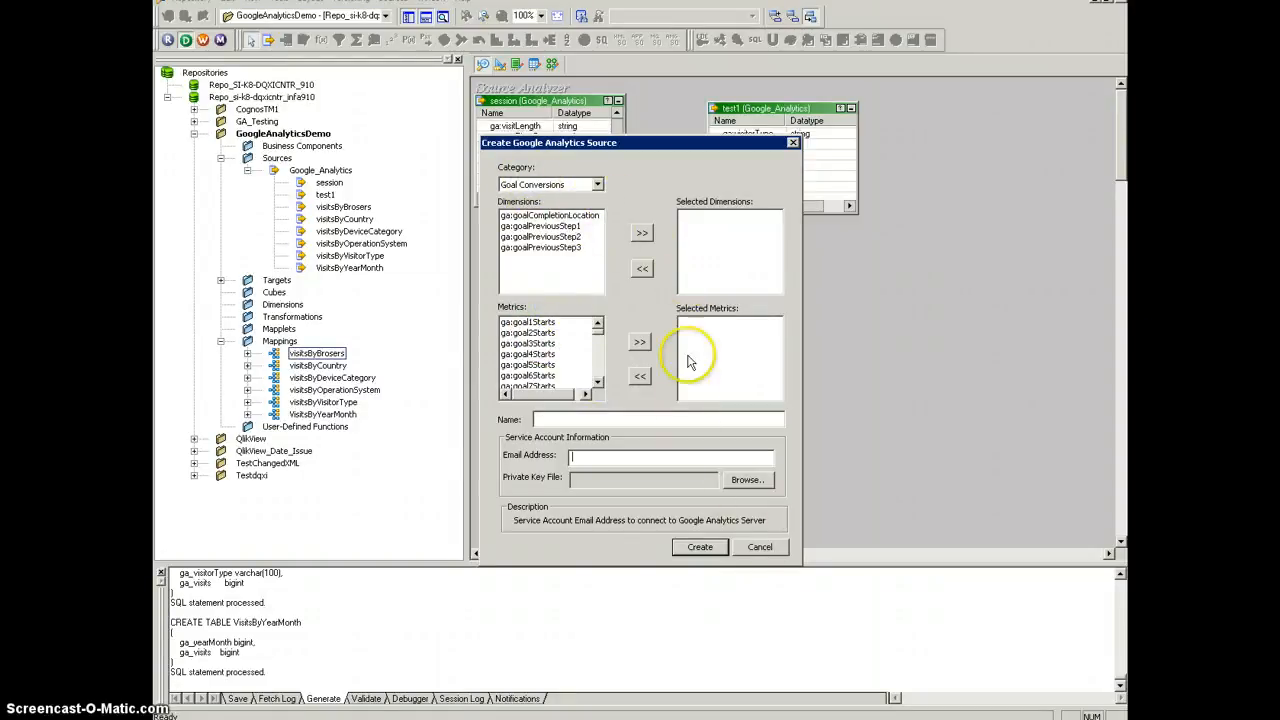
{"action": "left_click", "coordinate": [760, 548]}
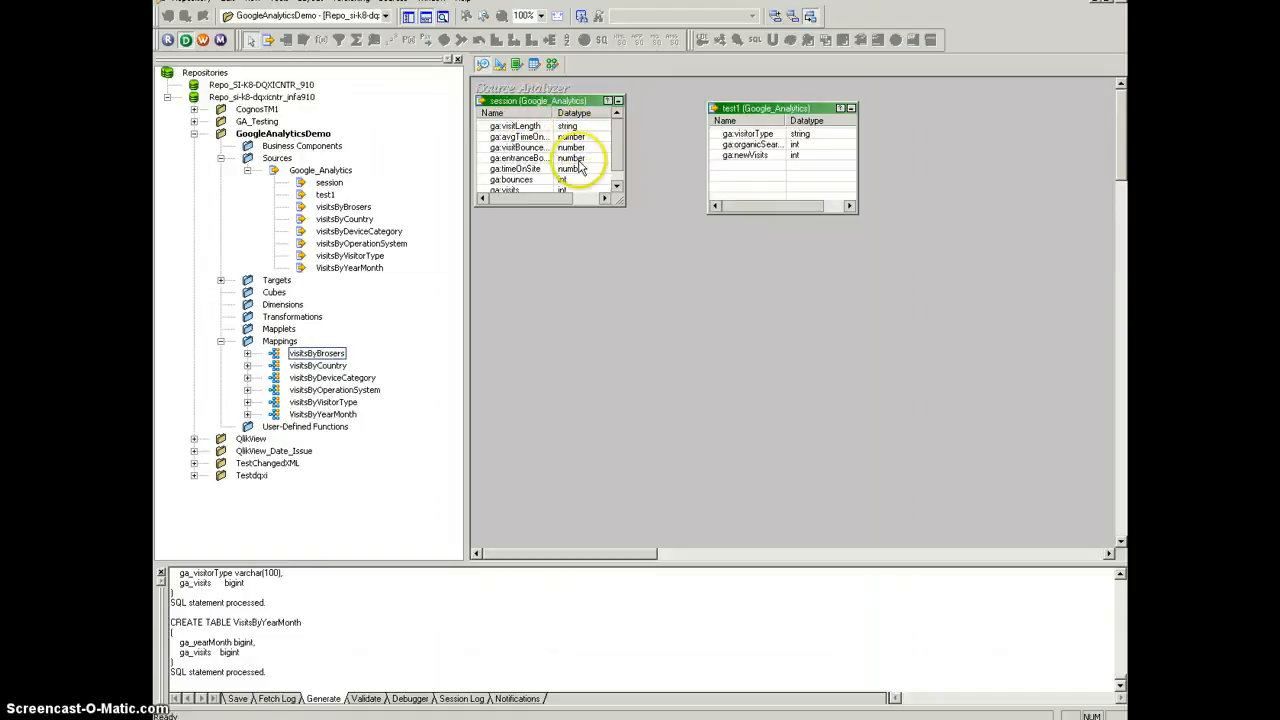
Step: Inspect the column definitions of the session source and the datatype options for ga:visitLength, and close without changes
{"action": "right_click", "coordinate": [537, 107]}
{"action": "left_click", "coordinate": [563, 112]}
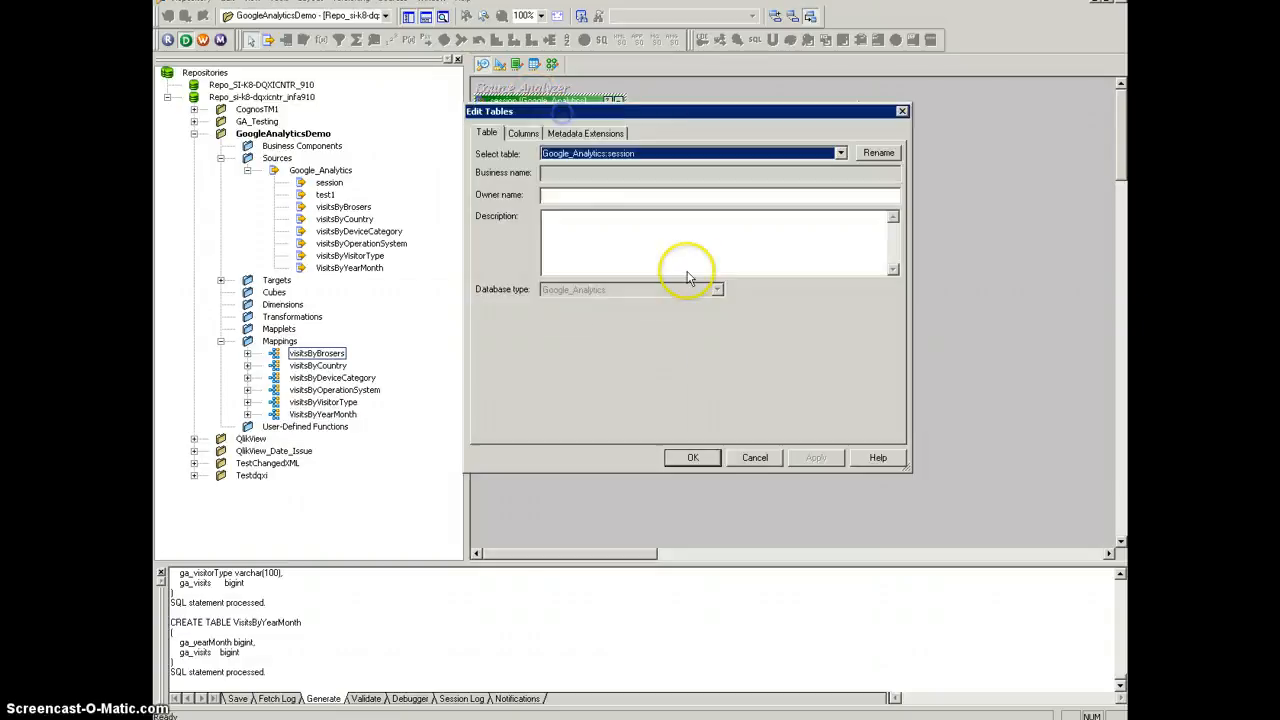
{"action": "left_click", "coordinate": [523, 133]}
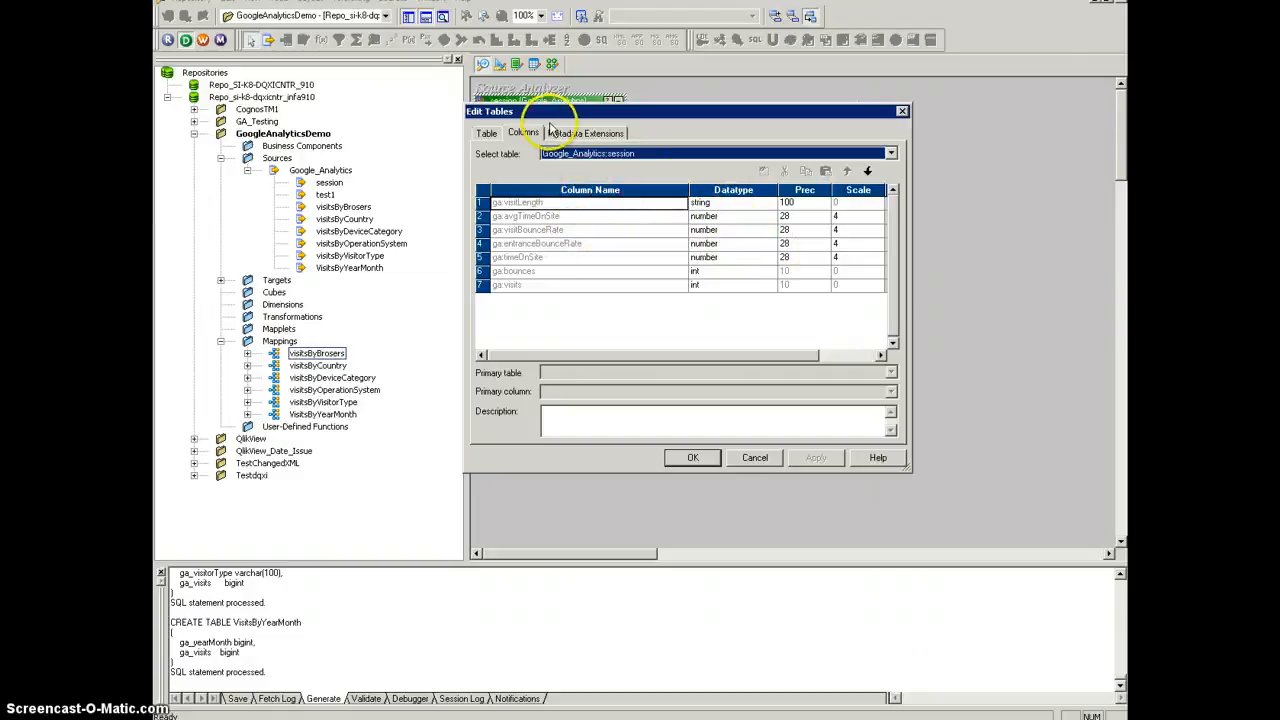
{"action": "left_click", "coordinate": [734, 206]}
{"action": "left_click", "coordinate": [734, 206]}
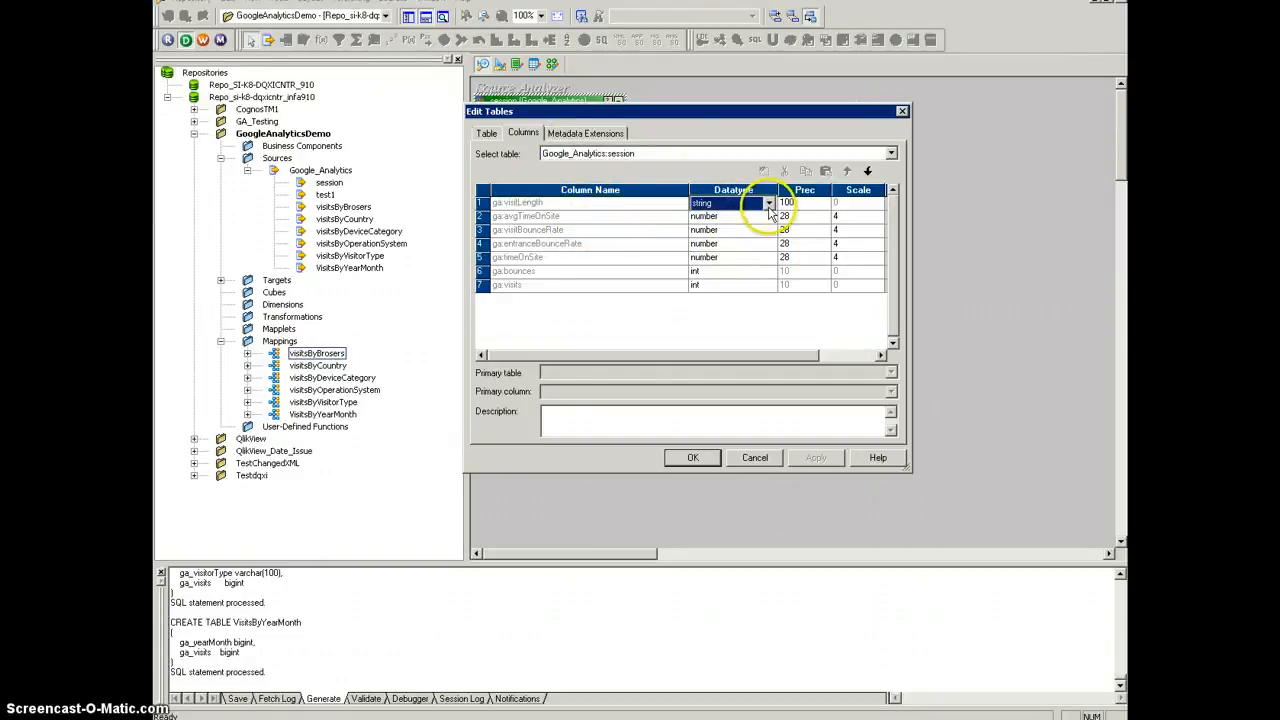
{"action": "left_click", "coordinate": [769, 206]}
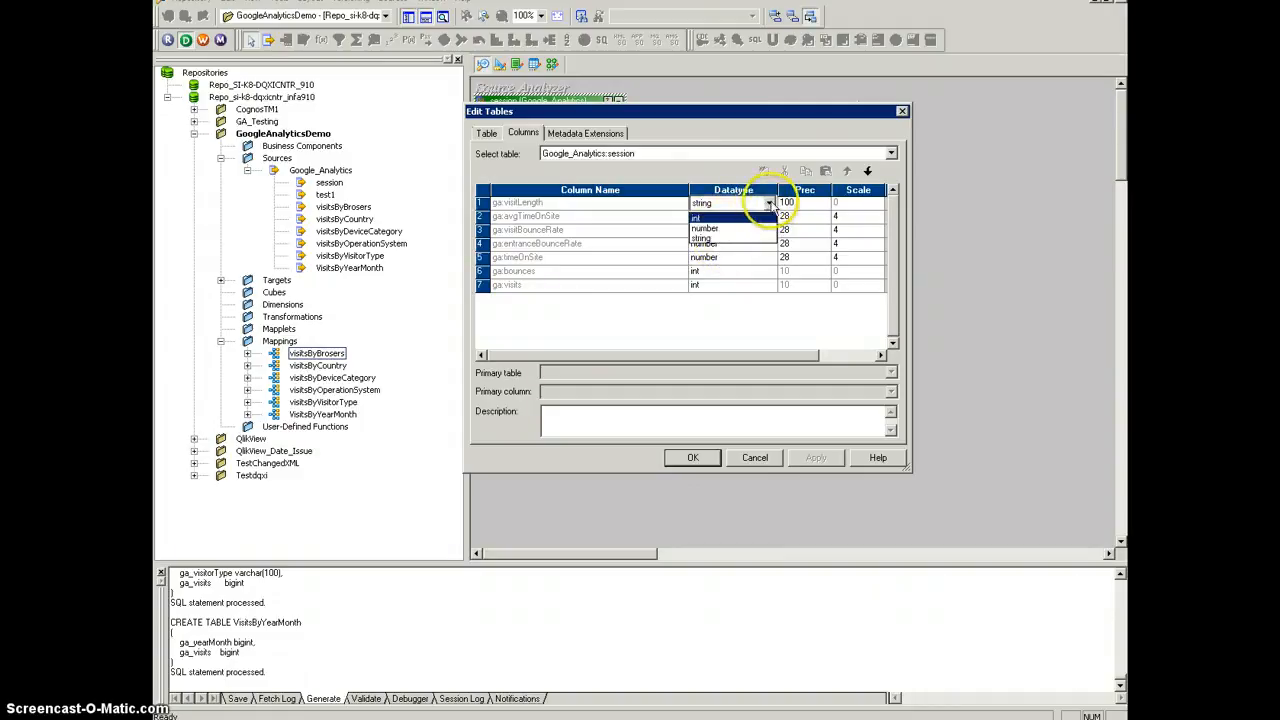
{"action": "left_click", "coordinate": [762, 460]}
{"action": "left_click", "coordinate": [757, 458]}
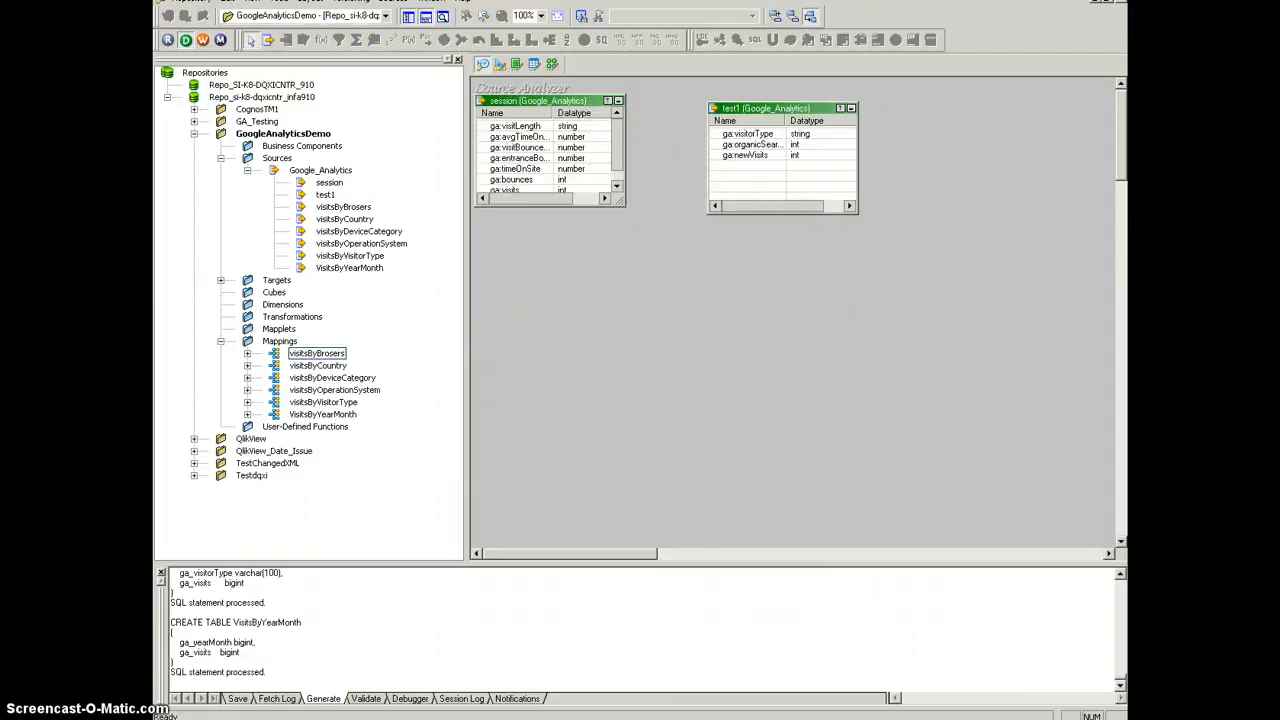
{"action": "left_click", "coordinate": [395, 3]}
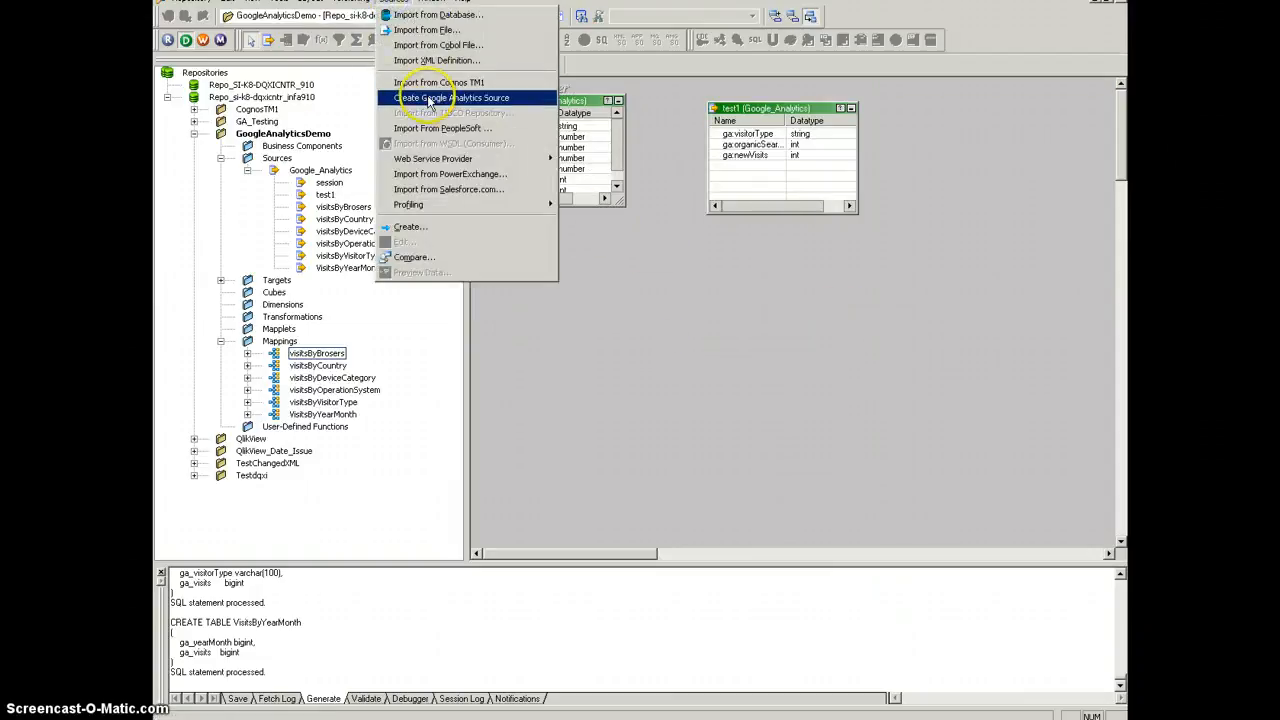
{"action": "left_click", "coordinate": [800, 393]}
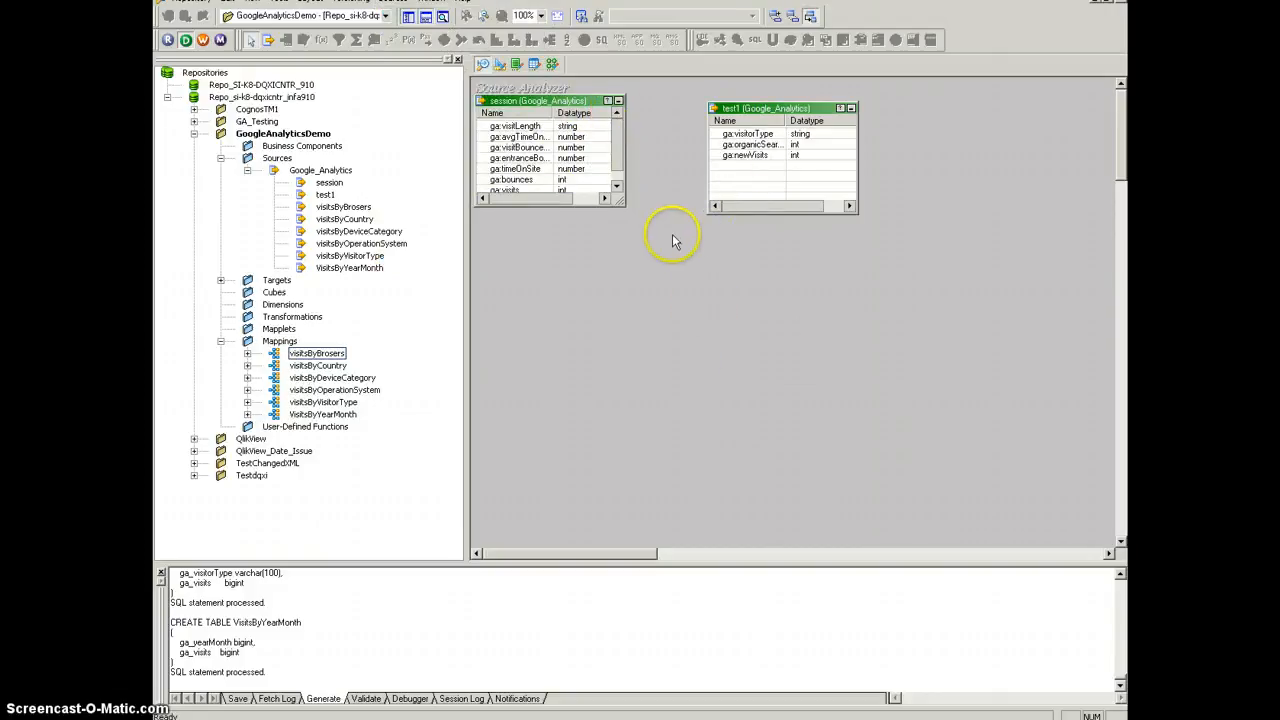
Step: View the target definitions of the visits tables and open the visitsByBrosers mapping from the GoogleAnalyticsDemo folder
{"action": "left_click", "coordinate": [501, 64]}
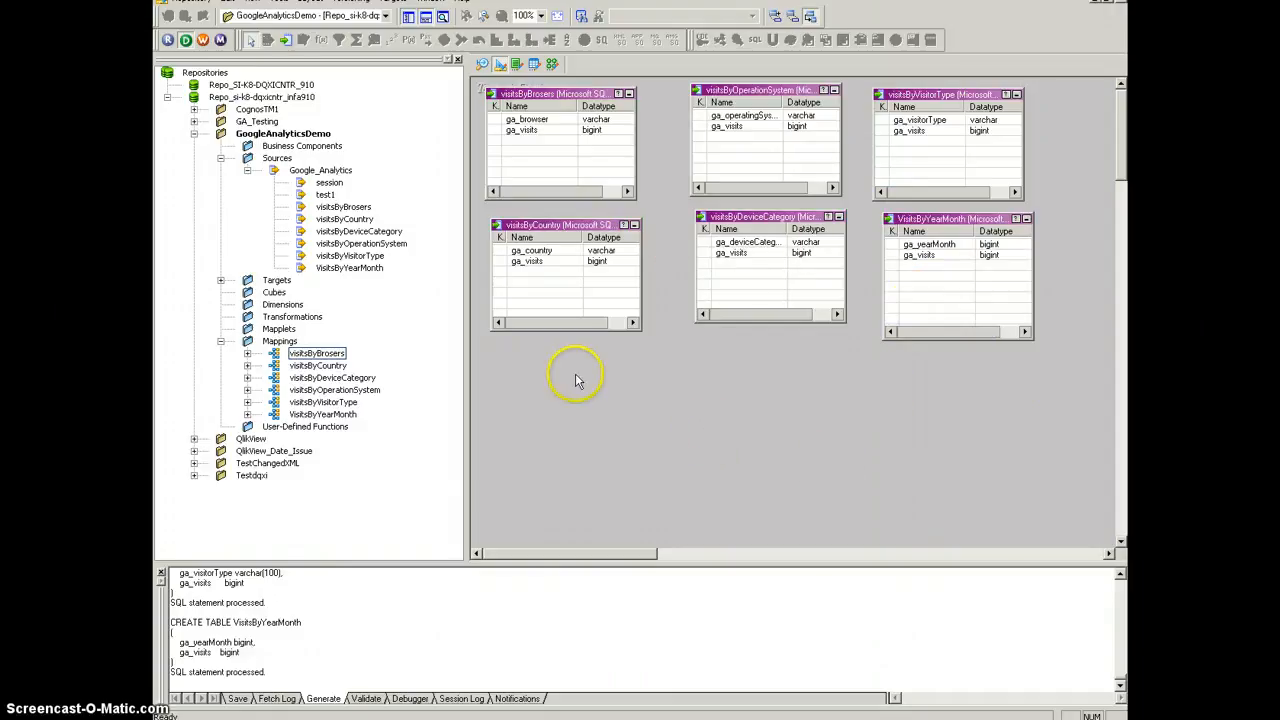
{"action": "left_click", "coordinate": [517, 64]}
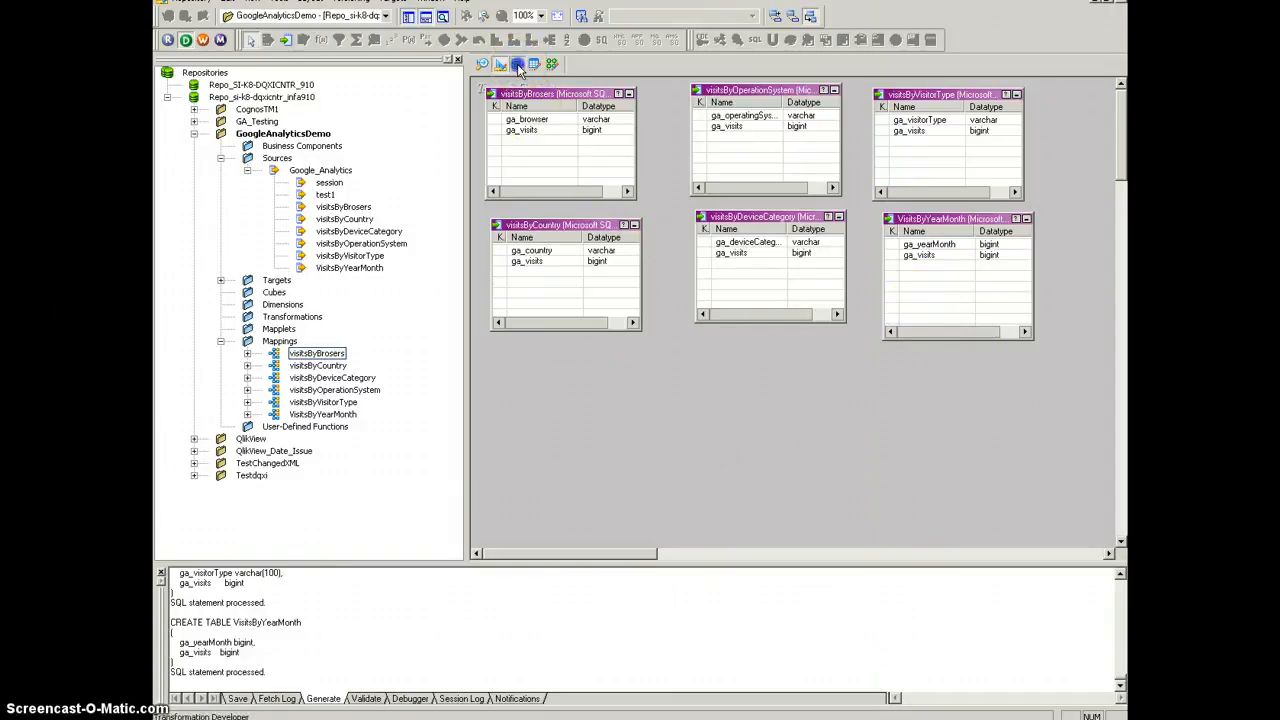
{"action": "double_click", "coordinate": [316, 354]}
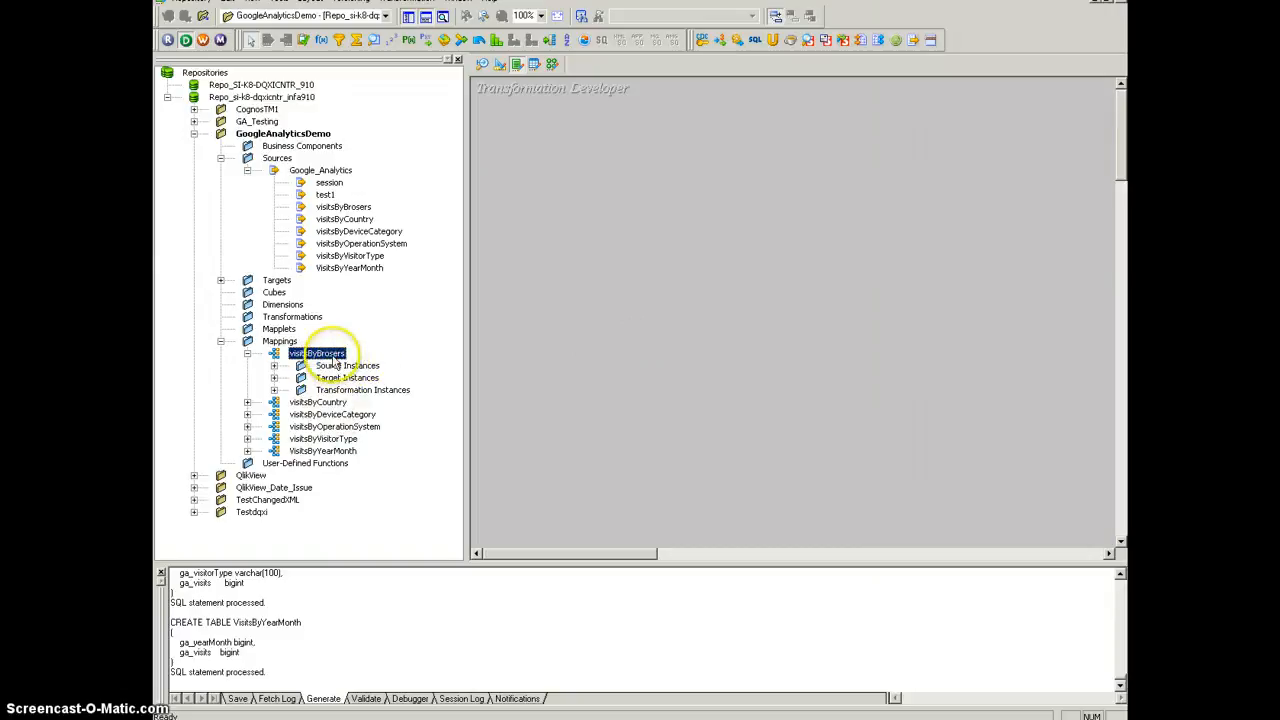
{"action": "left_click_drag", "start_coordinate": [316, 354], "coordinate": [508, 314]}
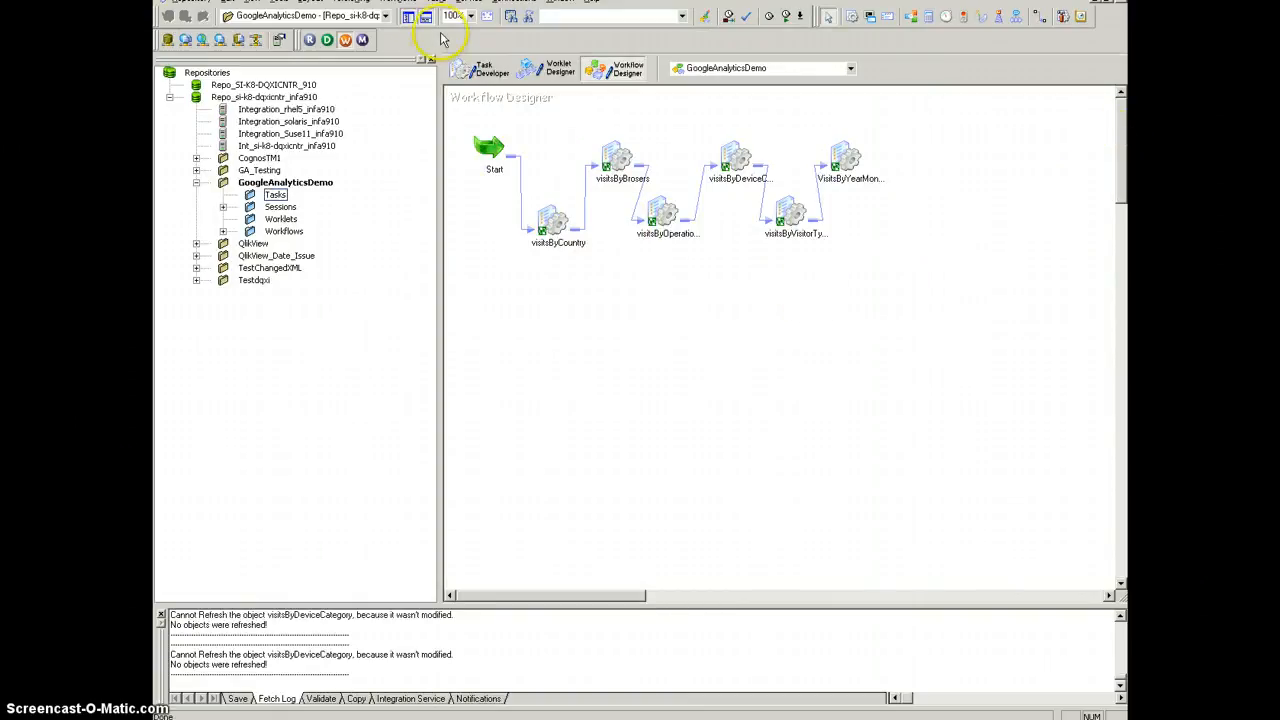
Step: Review the service account attributes of the Google_Analytics application connection, and close the connection browser without changes
{"action": "left_click", "coordinate": [514, 2]}
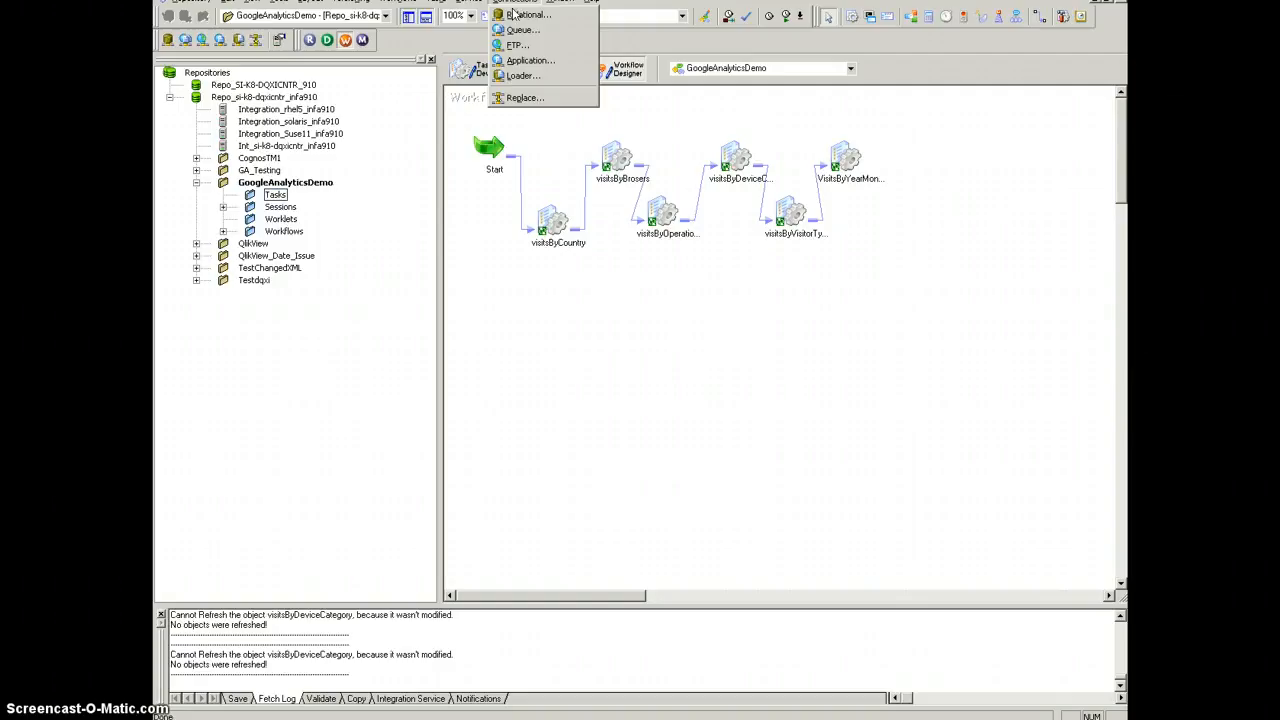
{"action": "left_click", "coordinate": [531, 62]}
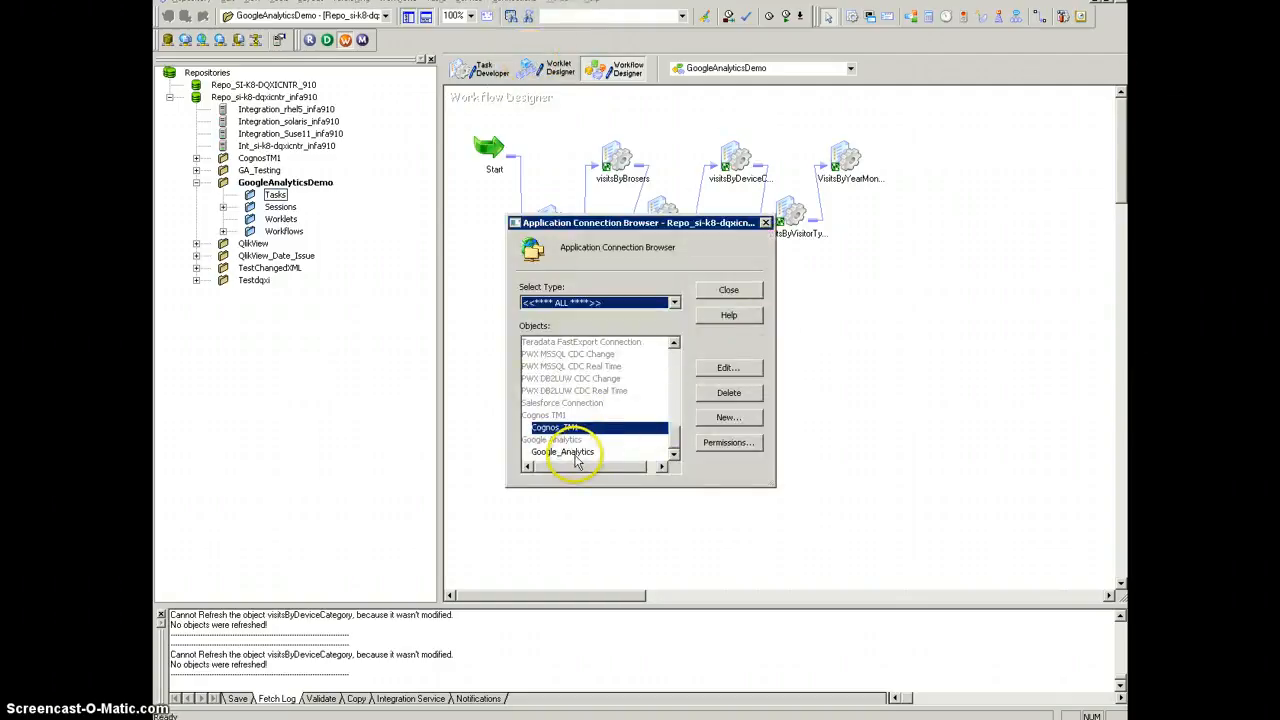
{"action": "left_click", "coordinate": [565, 452]}
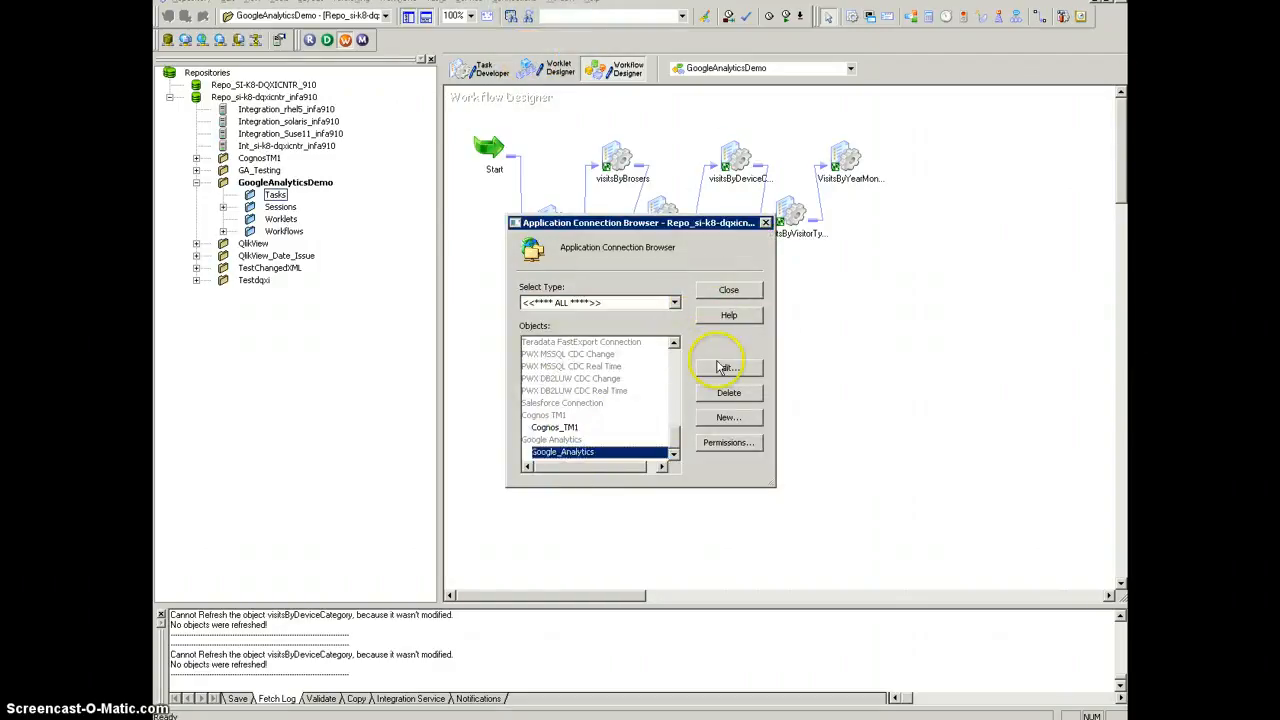
{"action": "left_click", "coordinate": [750, 365]}
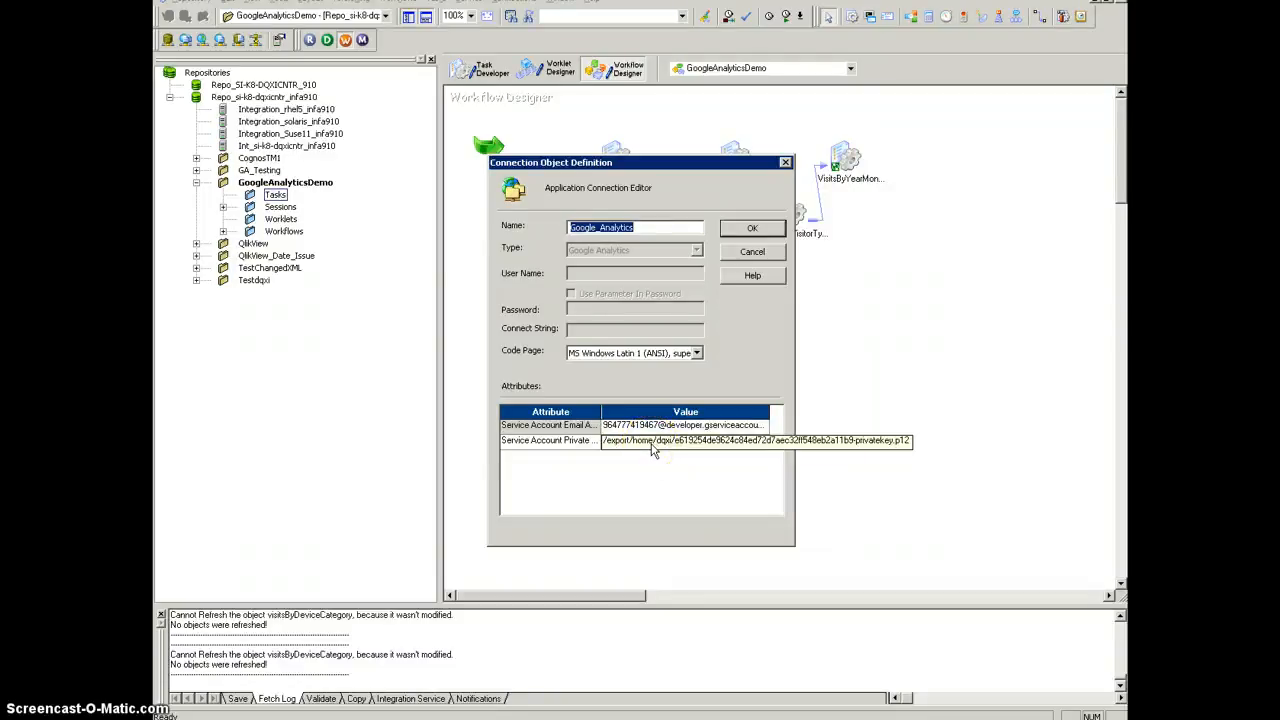
{"action": "left_click", "coordinate": [753, 253]}
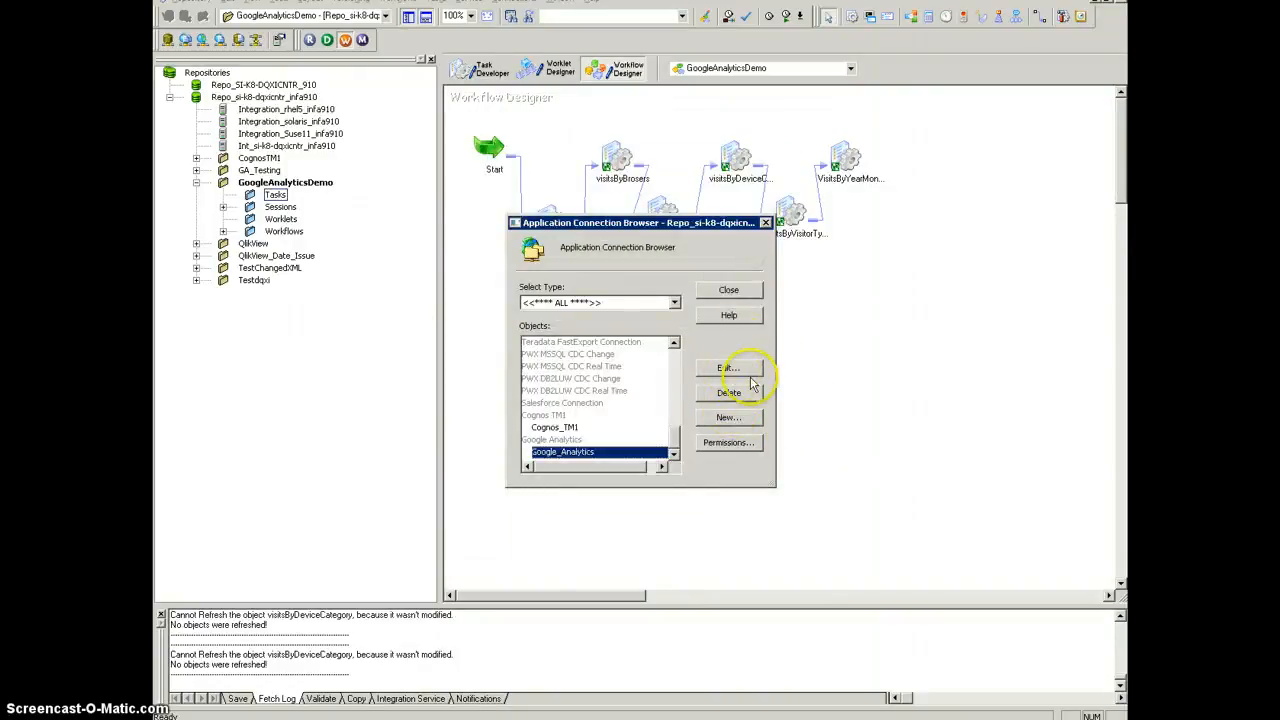
{"action": "left_click", "coordinate": [730, 290]}
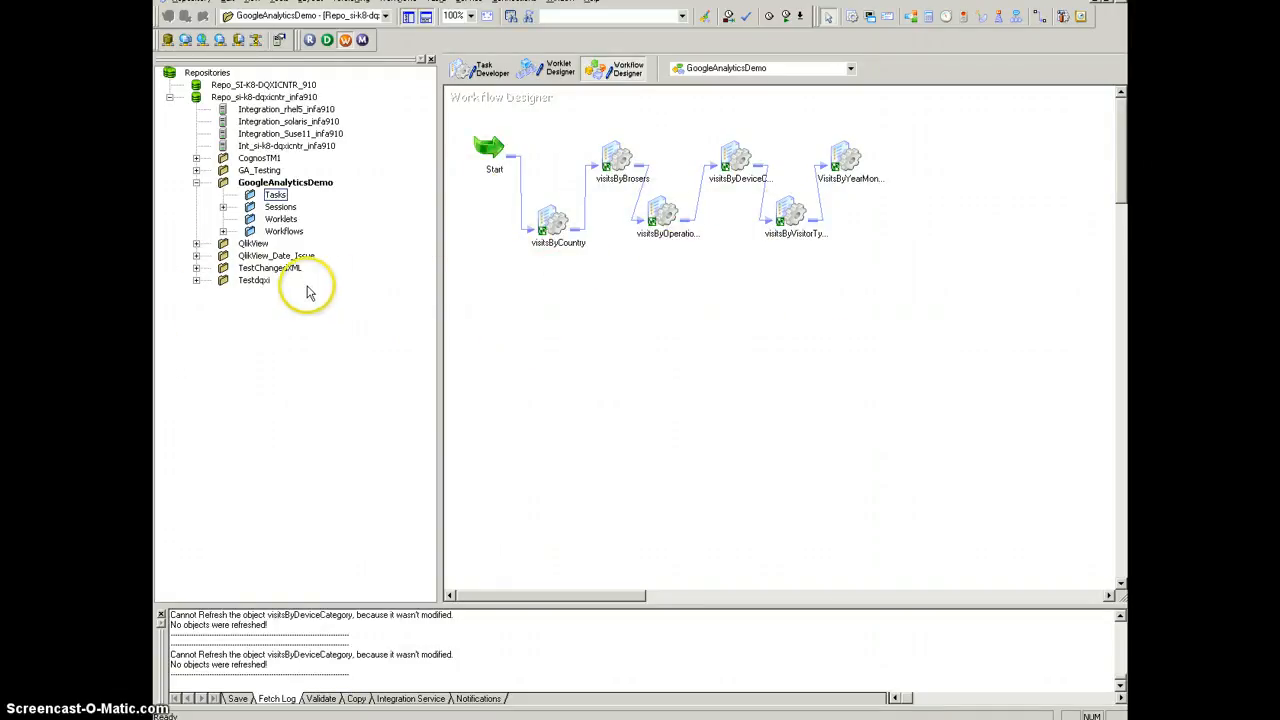
Step: Review the source reader properties and target writer settings in the visitsByCountry session's mapping, and close without changes
{"action": "double_click", "coordinate": [556, 224]}
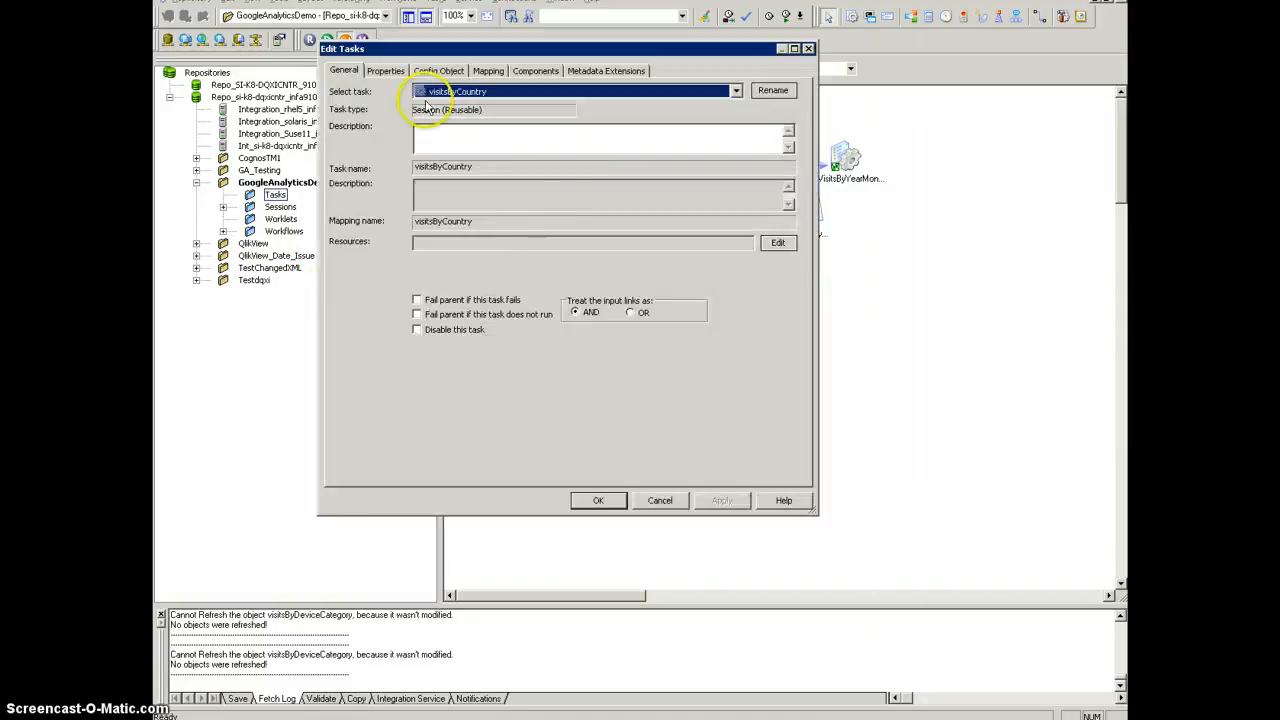
{"action": "left_click", "coordinate": [487, 72]}
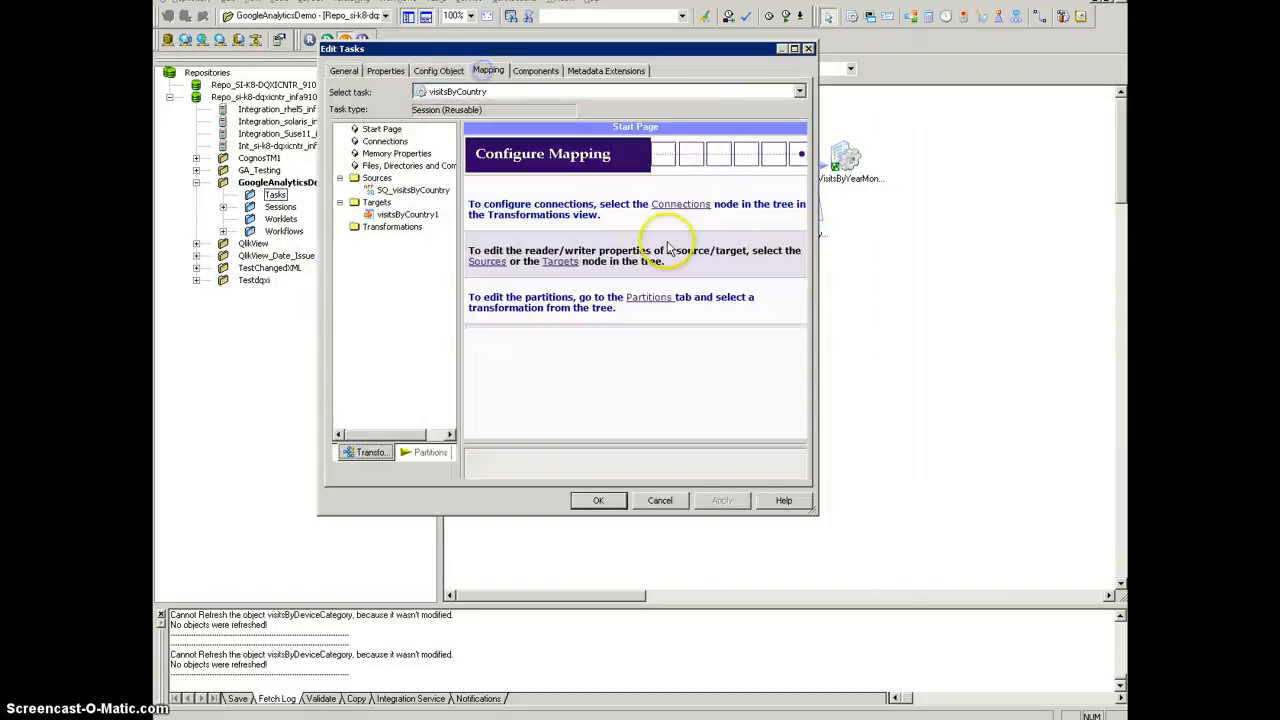
{"action": "left_click", "coordinate": [414, 191]}
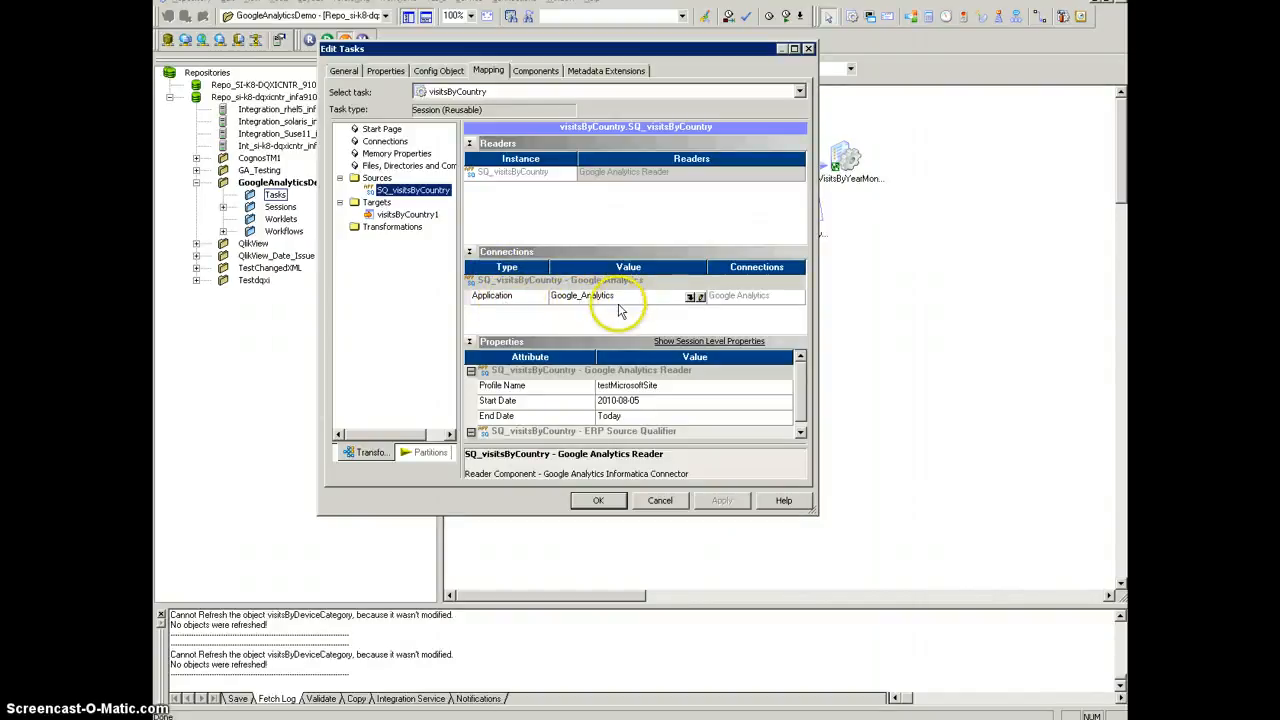
{"action": "left_click", "coordinate": [800, 378]}
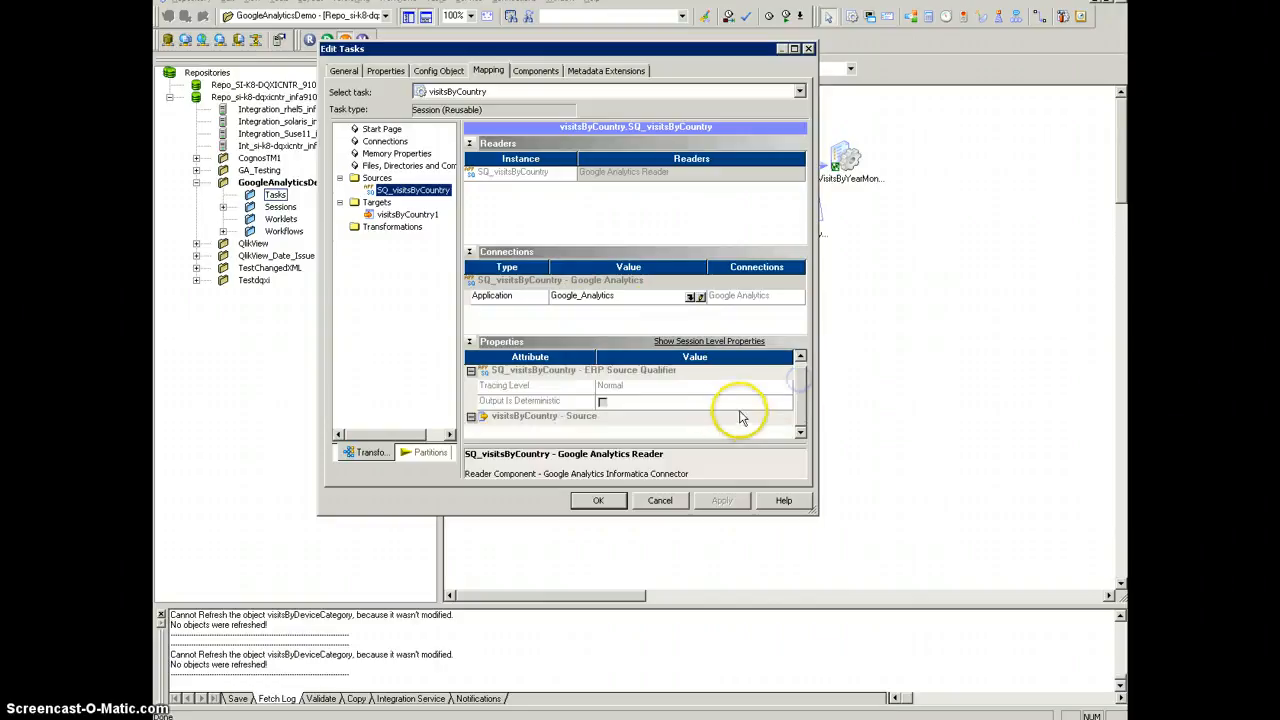
{"action": "left_click", "coordinate": [800, 368]}
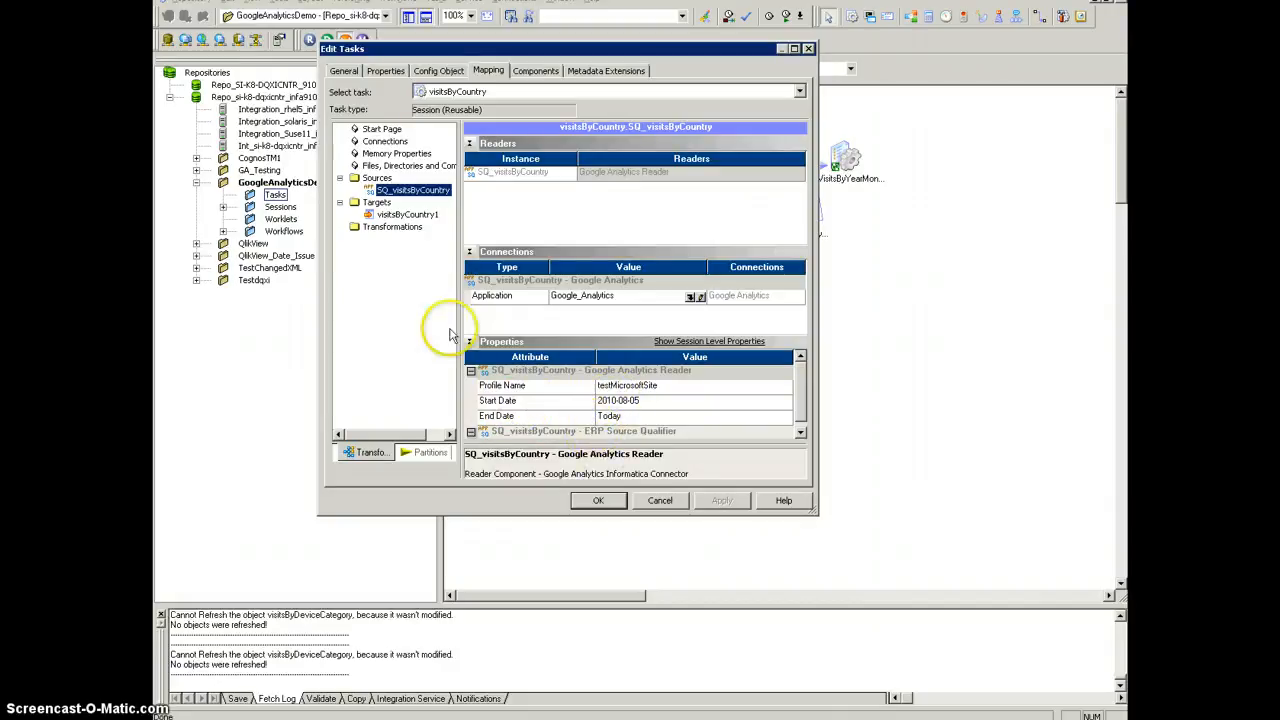
{"action": "left_click", "coordinate": [405, 214]}
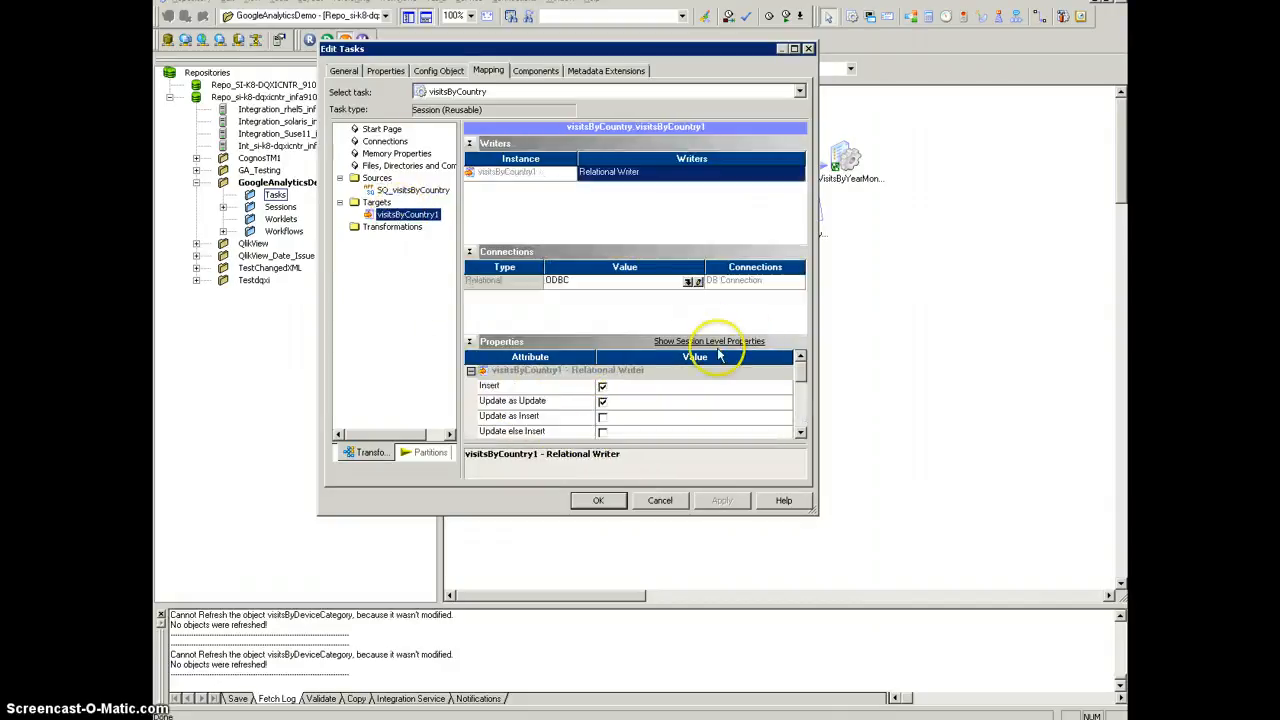
{"action": "left_click", "coordinate": [657, 502]}
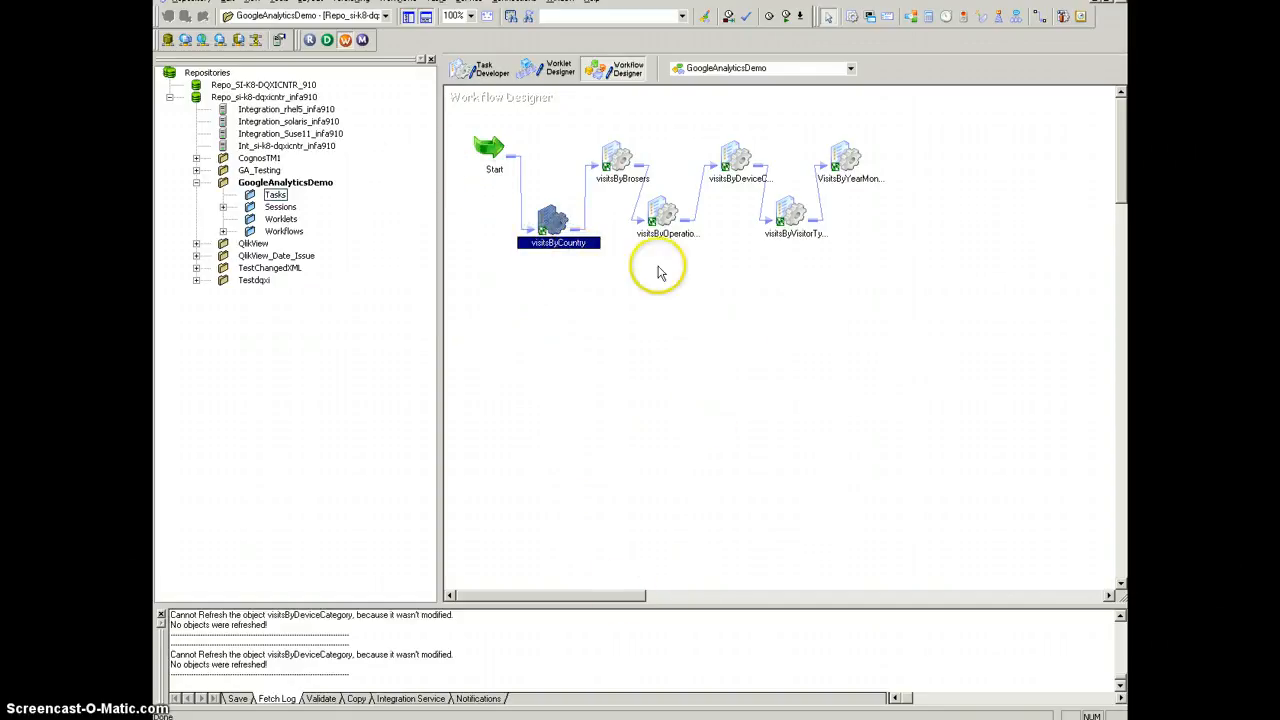
Step: Switch to the GA_Dashboard report and look over its sections for visits by device, country, browser and other categories
{"action": "left_click", "coordinate": [732, 718]}
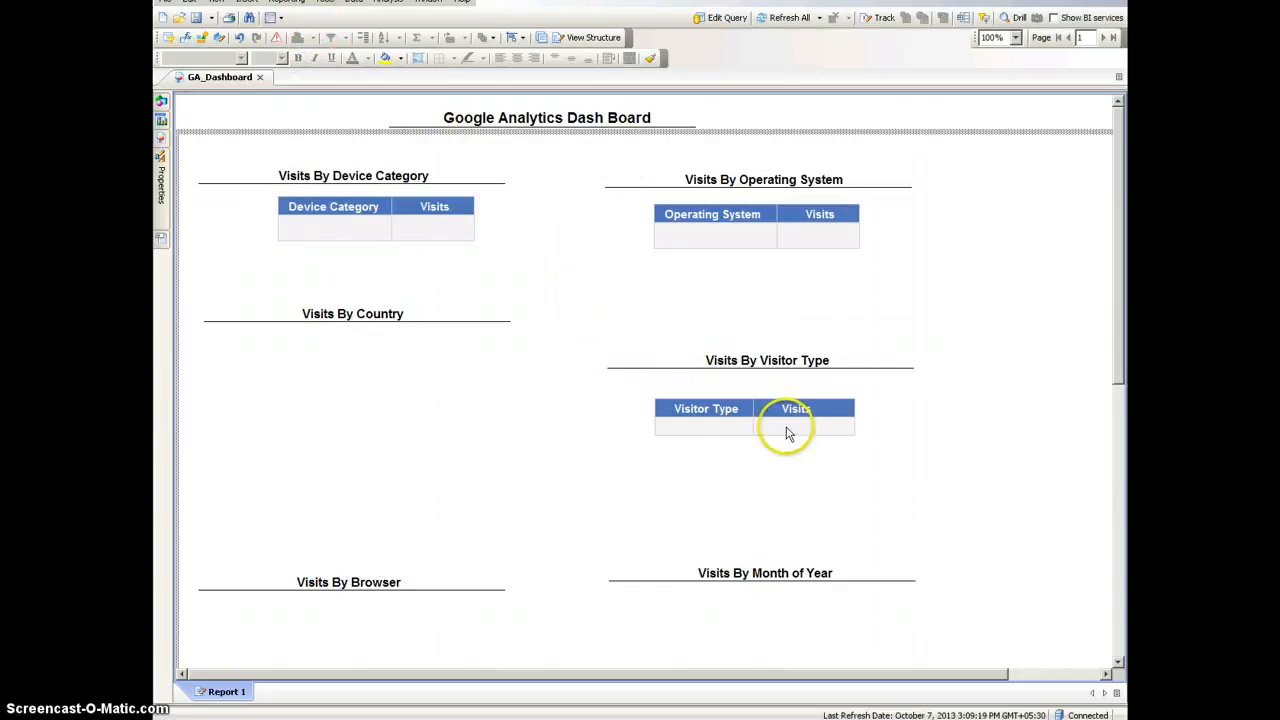
{"action": "scroll", "coordinate": [610, 430], "scroll_direction": "down", "scroll_amount": 1}
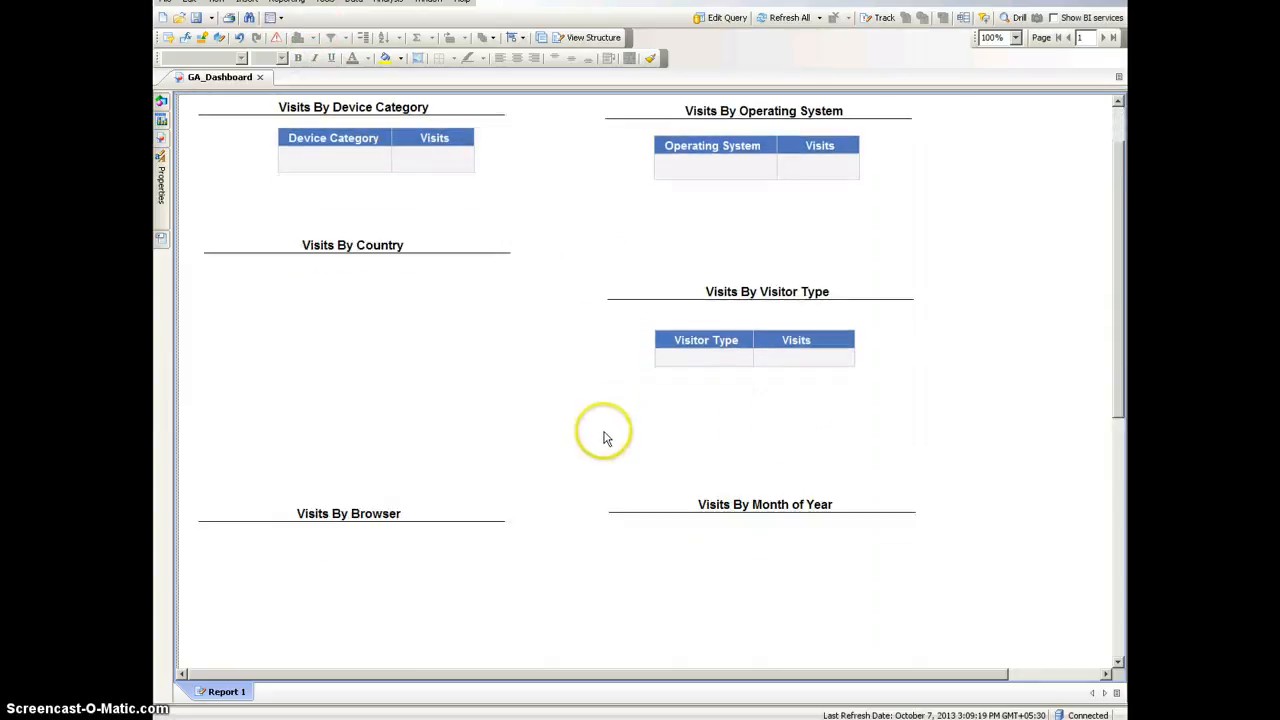
{"action": "scroll", "coordinate": [580, 415], "scroll_direction": "up", "scroll_amount": 1}
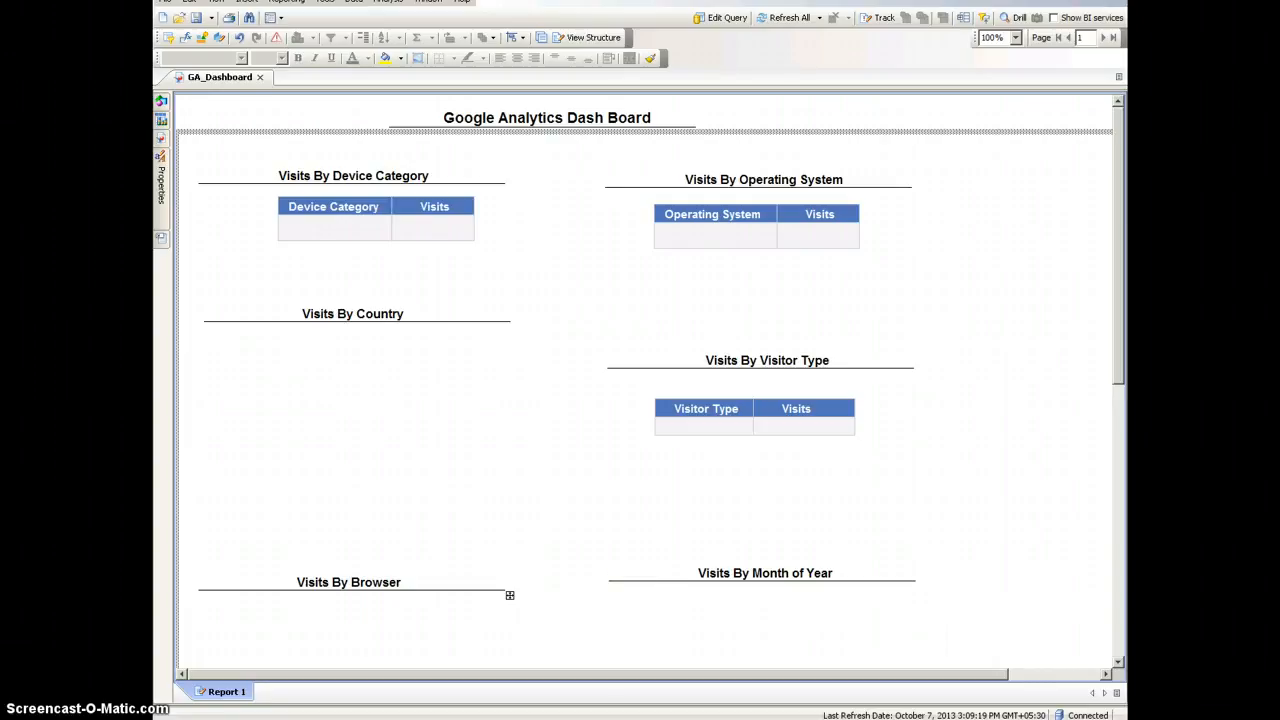
Step: Switch to the web browser and examine the widgets of the VisitsByBrowserAndLocation dashboard in Google Analytics
{"action": "key", "text": "alt+Tab"}
{"action": "scroll", "coordinate": [817, 312], "scroll_direction": "up", "scroll_amount": 3}
{"action": "left_click", "coordinate": [558, 12]}
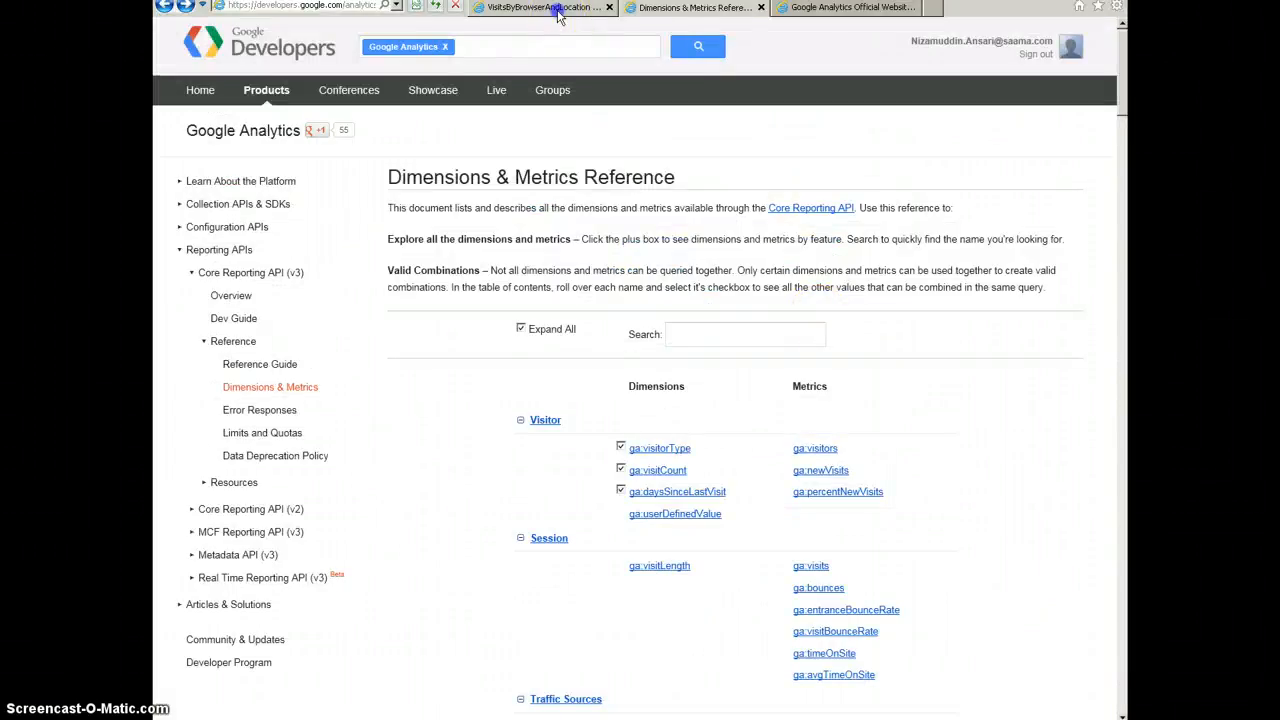
{"action": "mouse_move", "coordinate": [1128, 134]}
{"action": "left_mouse_down"}
{"action": "mouse_move", "coordinate": [1127, 205]}
{"action": "mouse_move", "coordinate": [1121, 152]}
{"action": "left_mouse_up"}
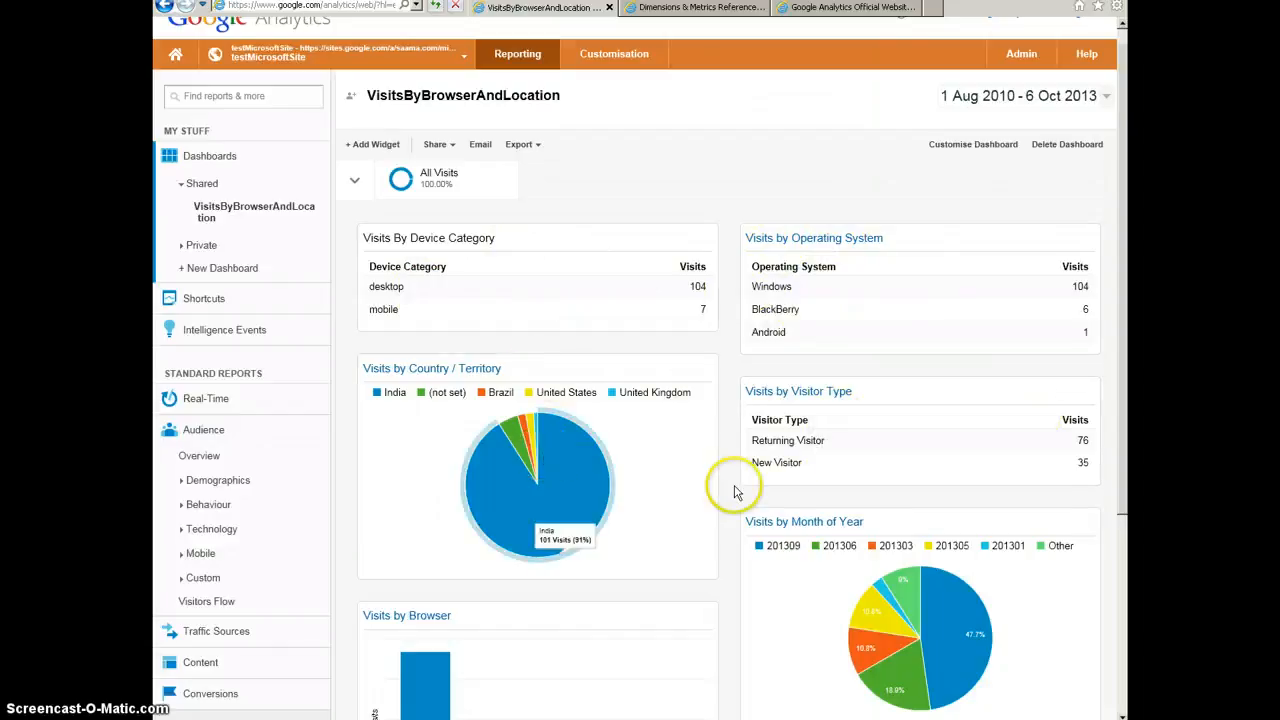
{"action": "scroll", "coordinate": [735, 492], "scroll_direction": "down", "scroll_amount": 2}
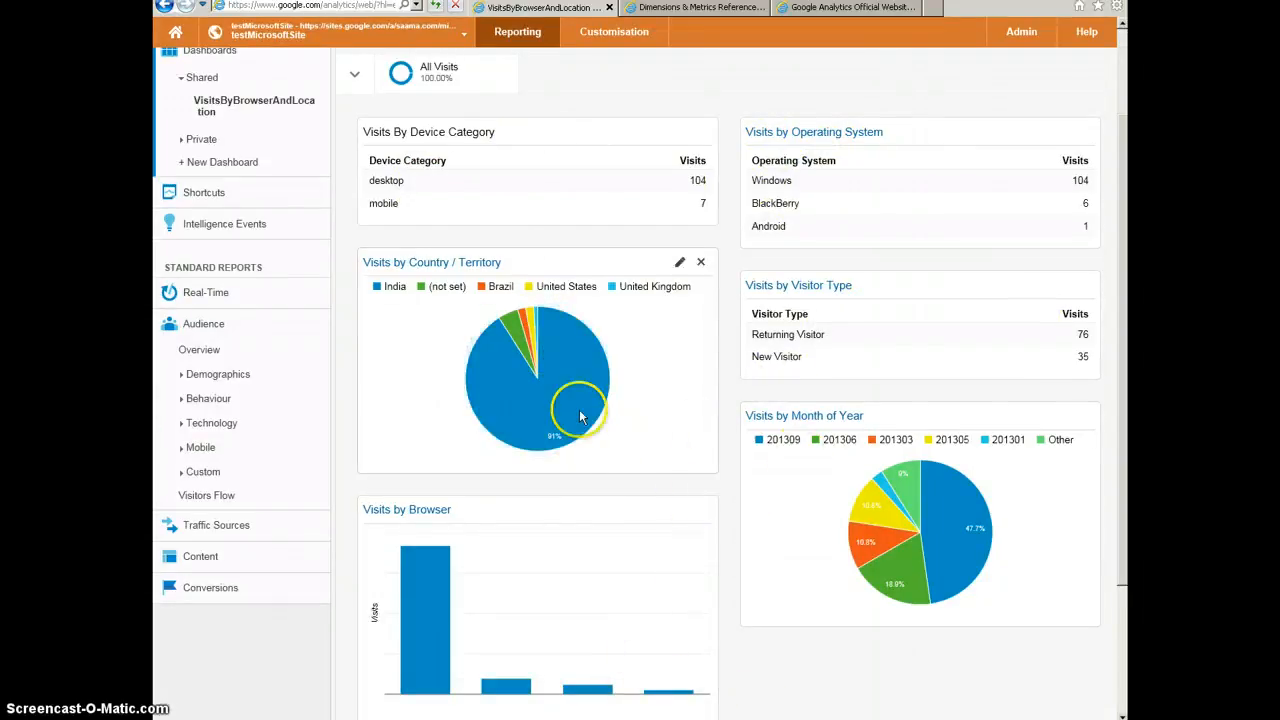
{"action": "scroll", "coordinate": [580, 416], "scroll_direction": "up", "scroll_amount": 3}
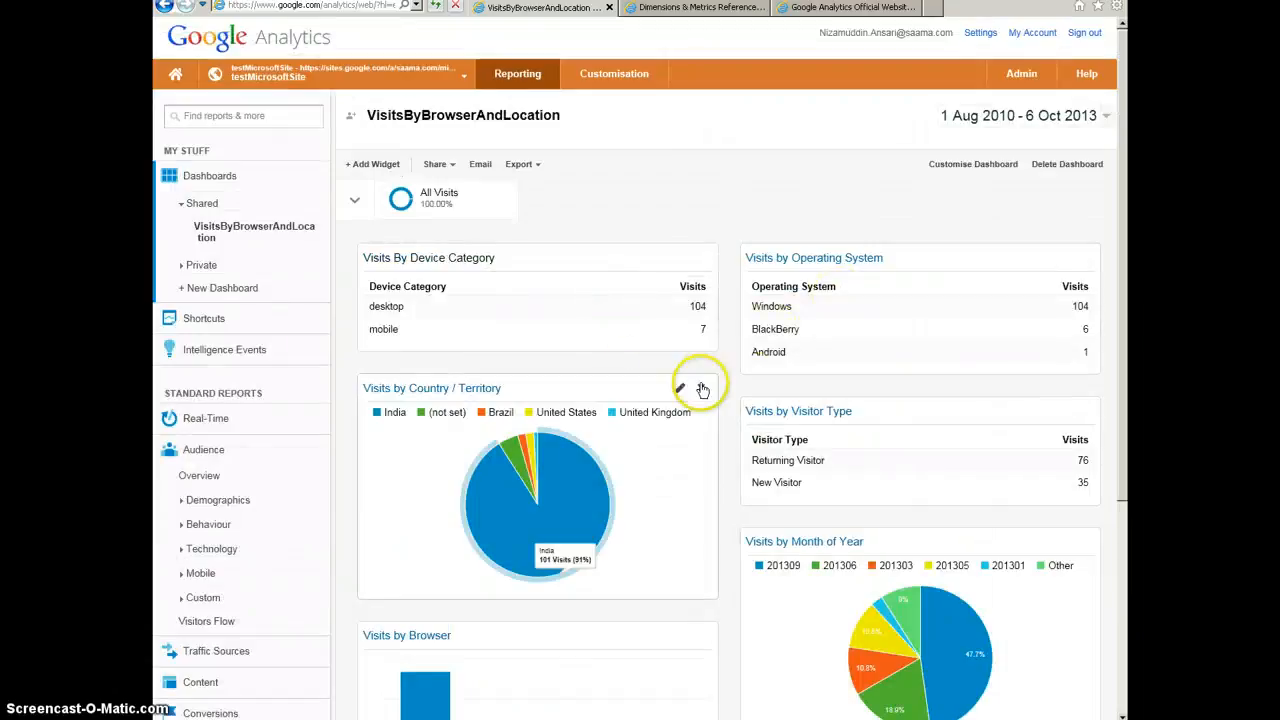
{"action": "scroll", "coordinate": [703, 390], "scroll_direction": "down", "scroll_amount": 4}
{"action": "scroll", "coordinate": [703, 352], "scroll_direction": "up", "scroll_amount": 4}
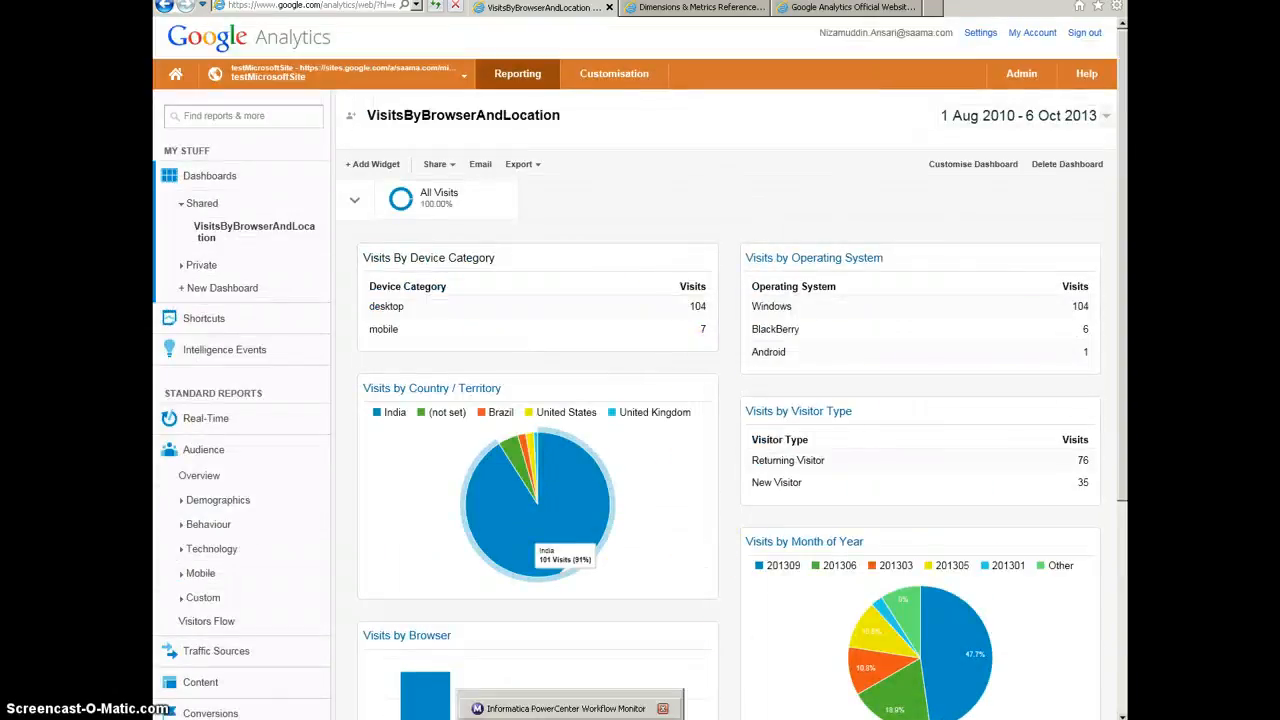
Step: Switch to Informatica PowerCenter Workflow Monitor and restart the GoogleAnalyticsDemo workflow
{"action": "left_click", "coordinate": [532, 715]}
{"action": "left_click", "coordinate": [706, 714]}
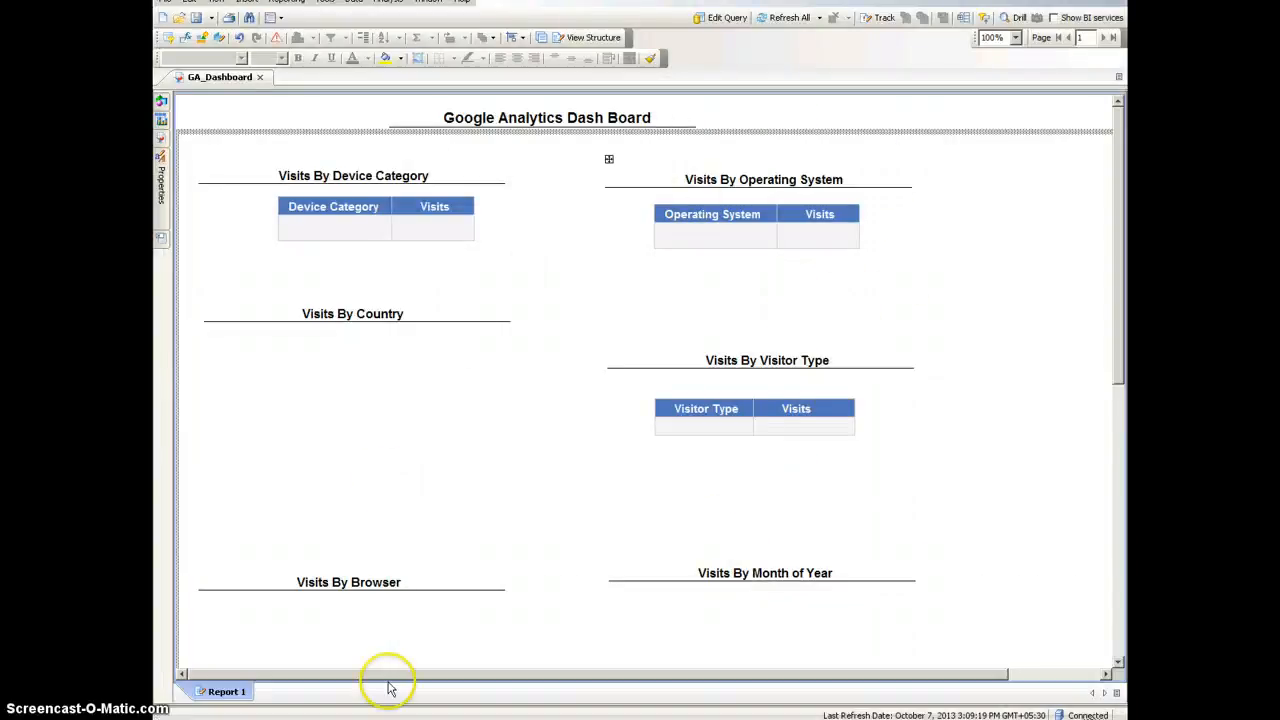
{"action": "left_click", "coordinate": [640, 714]}
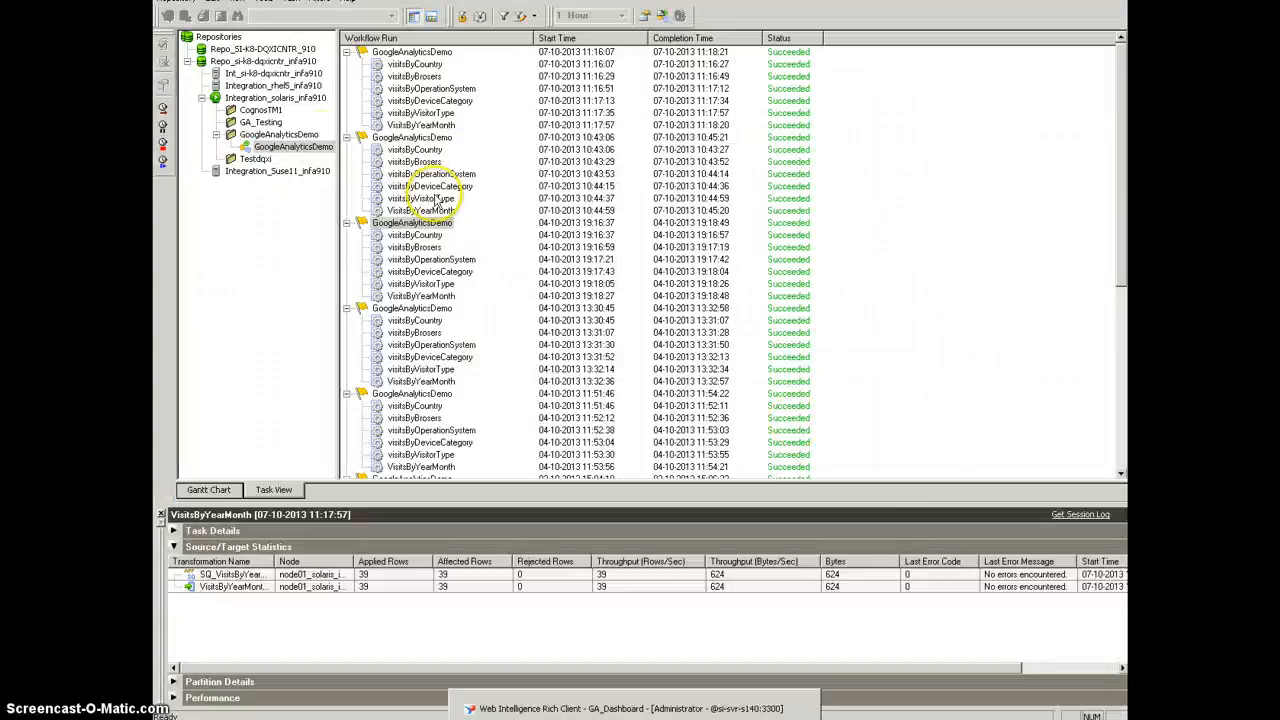
{"action": "right_click", "coordinate": [293, 149]}
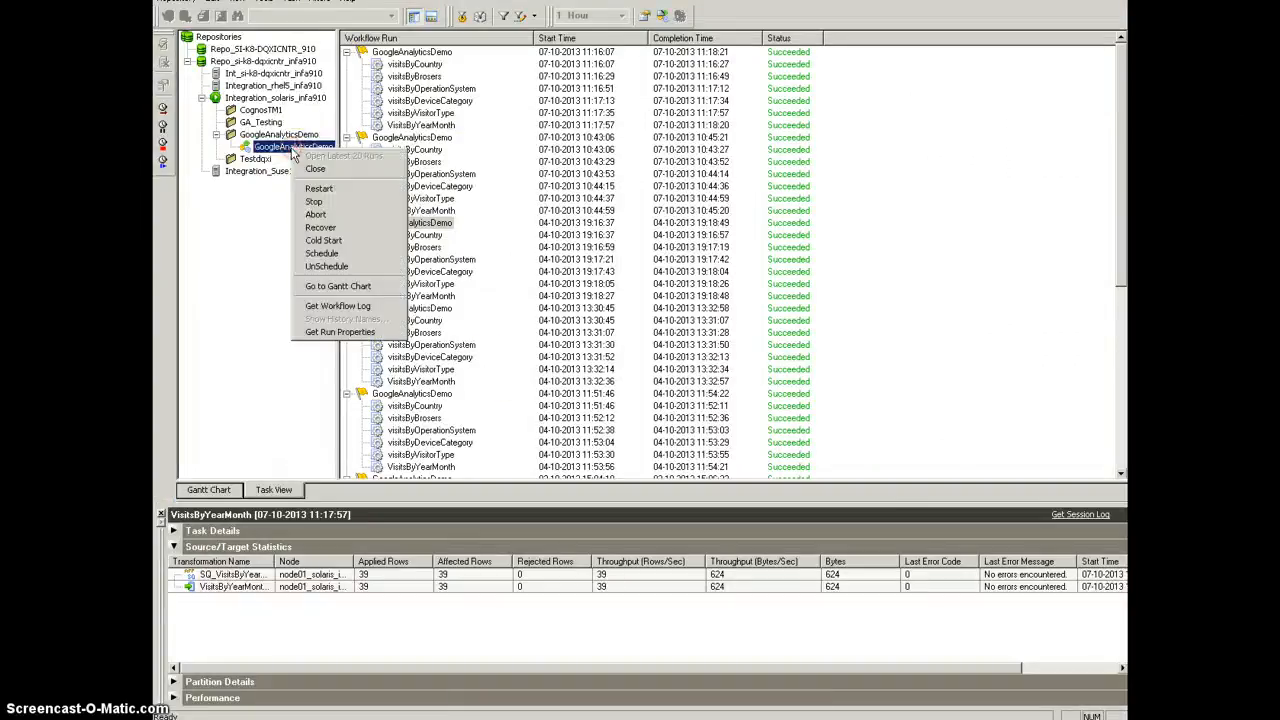
{"action": "left_click", "coordinate": [319, 188]}
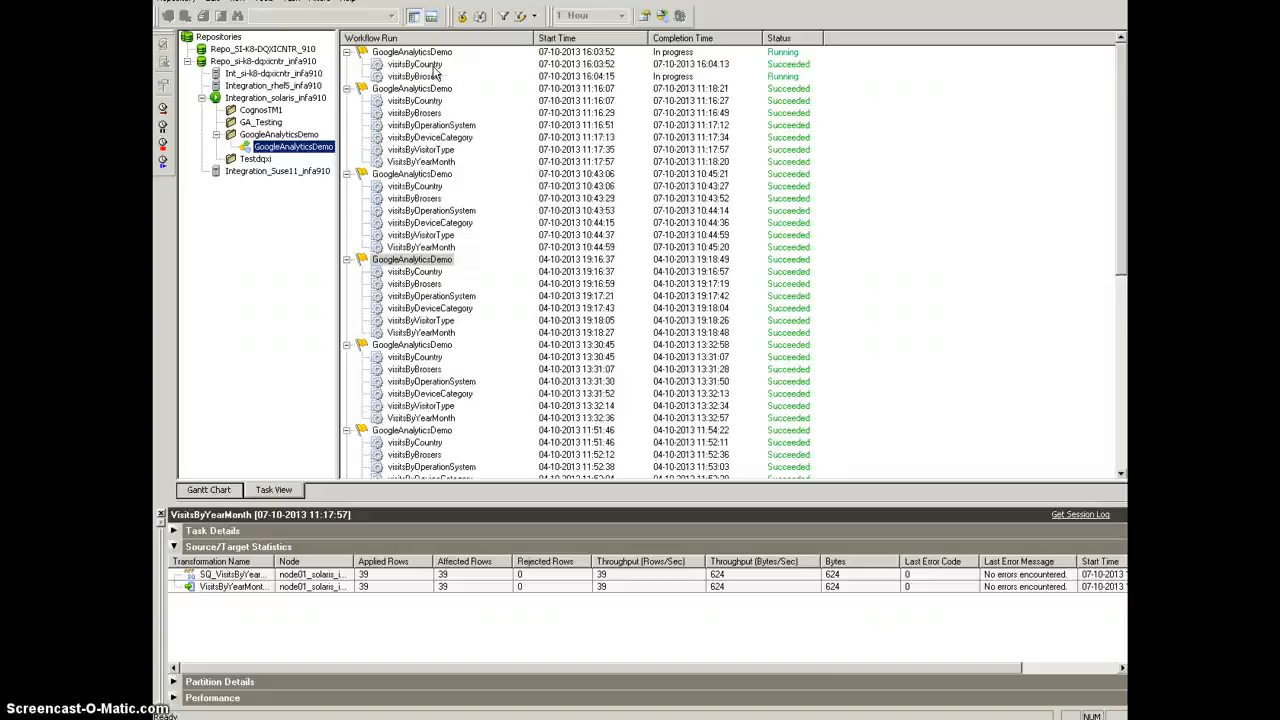
Step: Check the source/target statistics of the new visitsByCountry, visitsByBrosers, visitsByOperationSystem and visitsByDeviceCategory session runs
{"action": "left_click", "coordinate": [430, 65]}
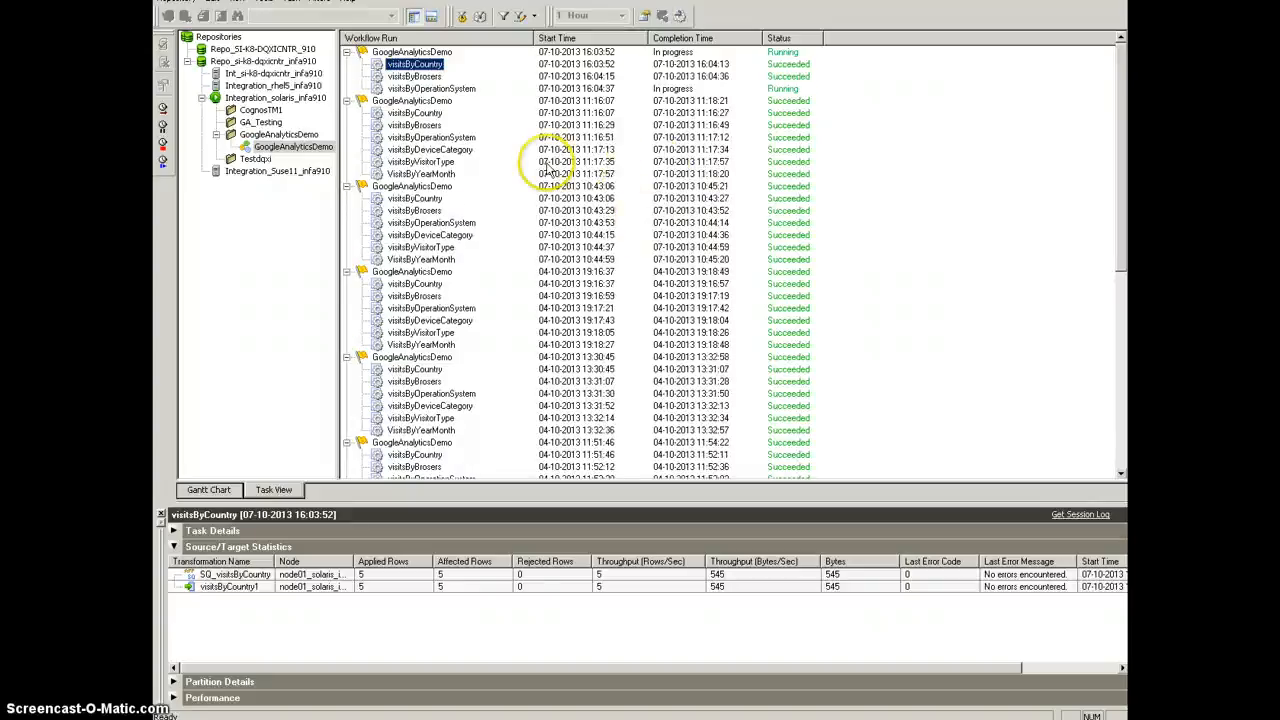
{"action": "left_click", "coordinate": [414, 76]}
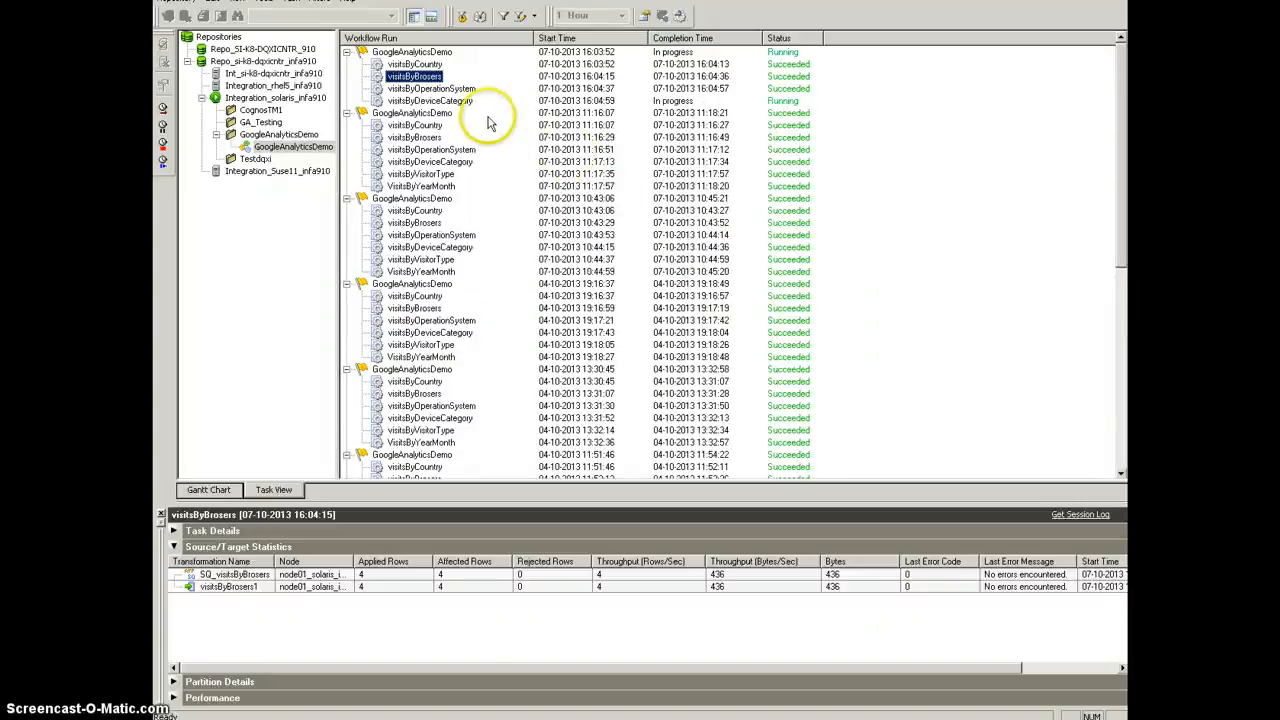
{"action": "left_click", "coordinate": [441, 89]}
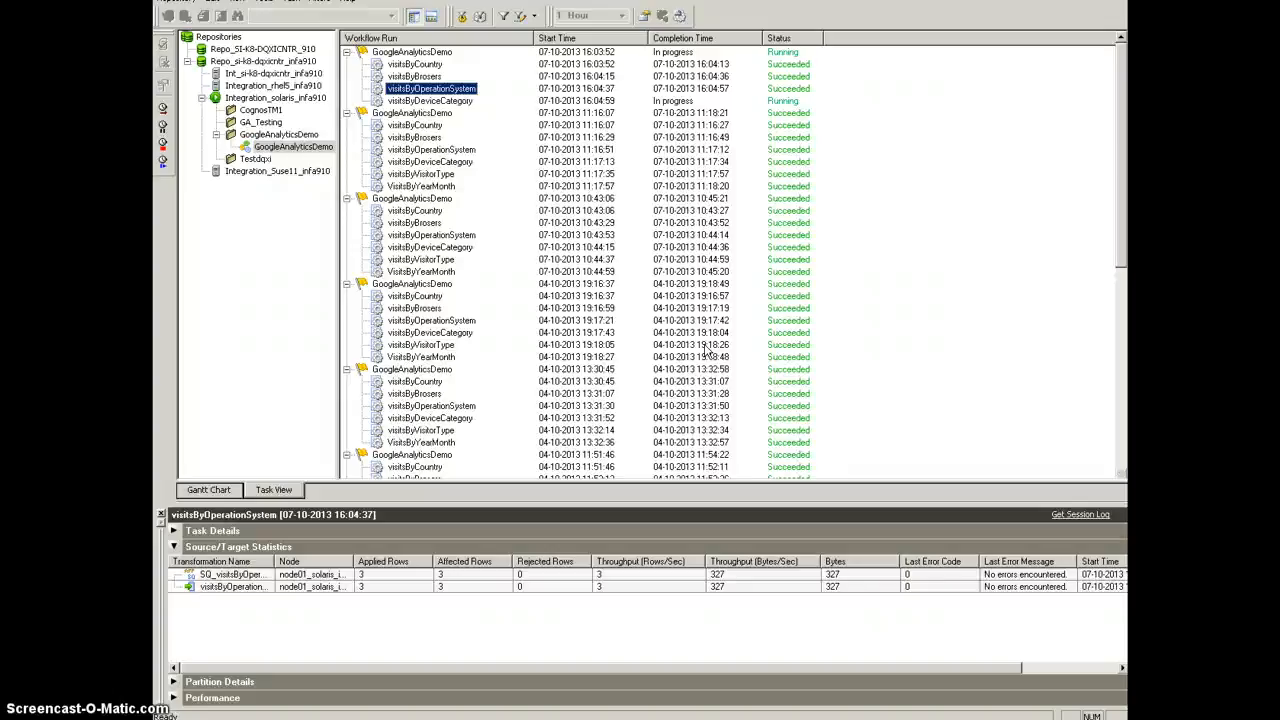
{"action": "left_click", "coordinate": [443, 102]}
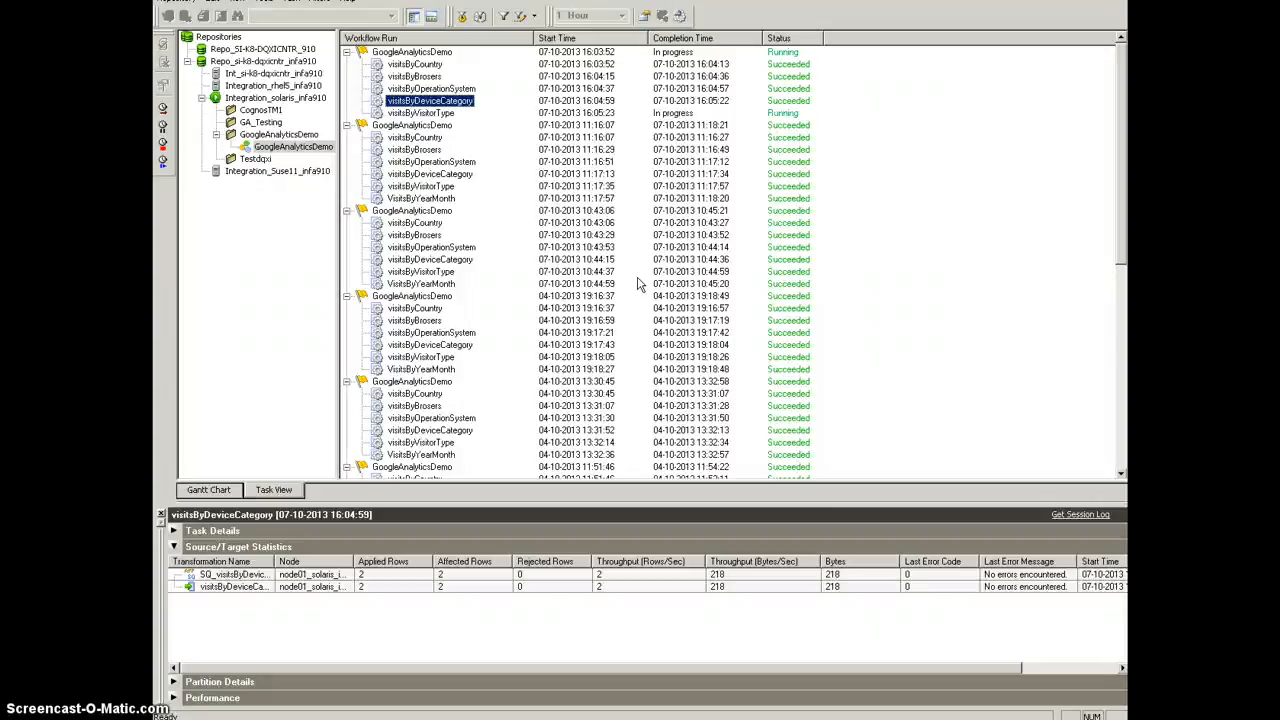
Step: Check the source/target statistics of the new visitsByVisitorType and VisitsByYearMonth session runs
{"action": "left_click", "coordinate": [420, 114]}
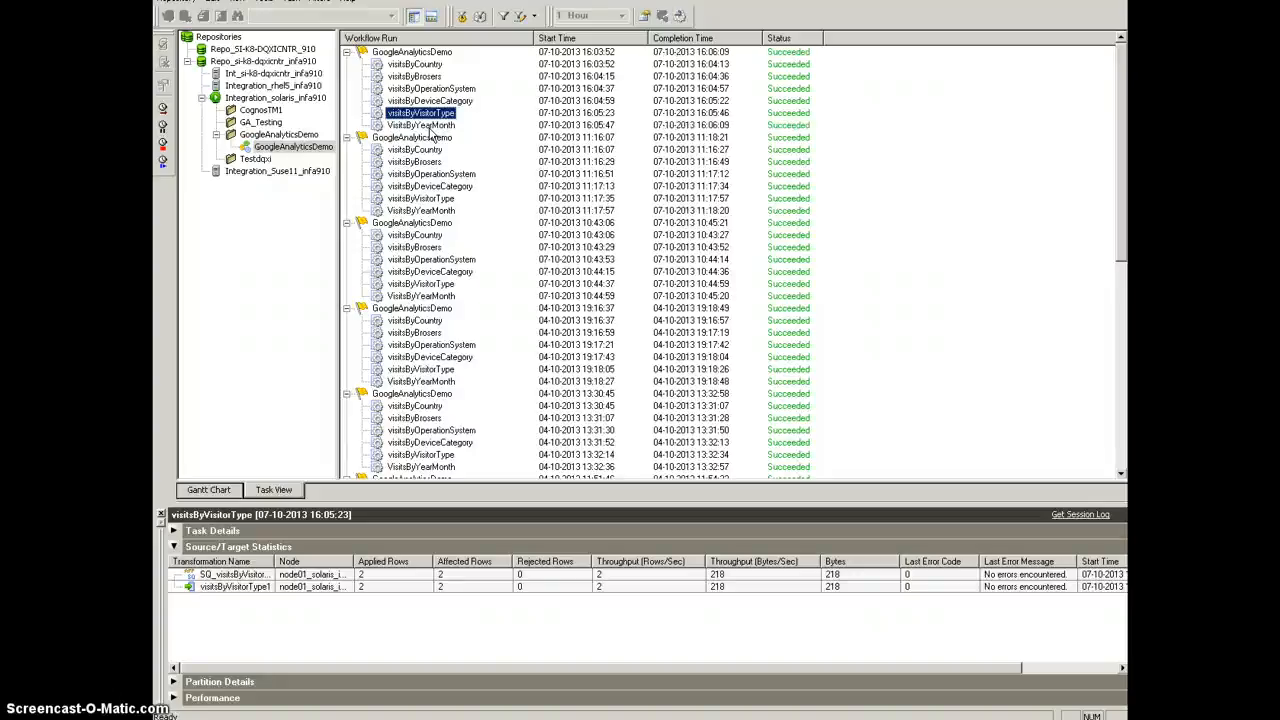
{"action": "left_click", "coordinate": [421, 125]}
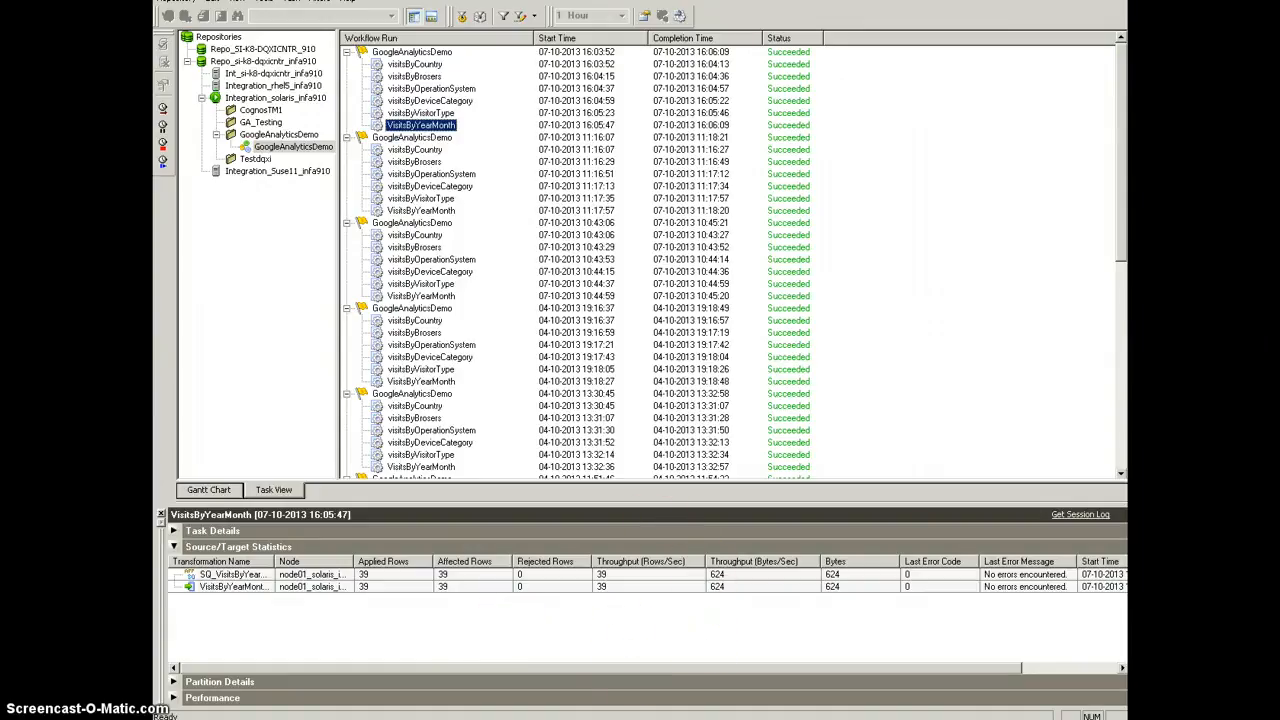
Step: Switch to the GA_Dashboard report and refresh all of its data
{"action": "left_click", "coordinate": [700, 718]}
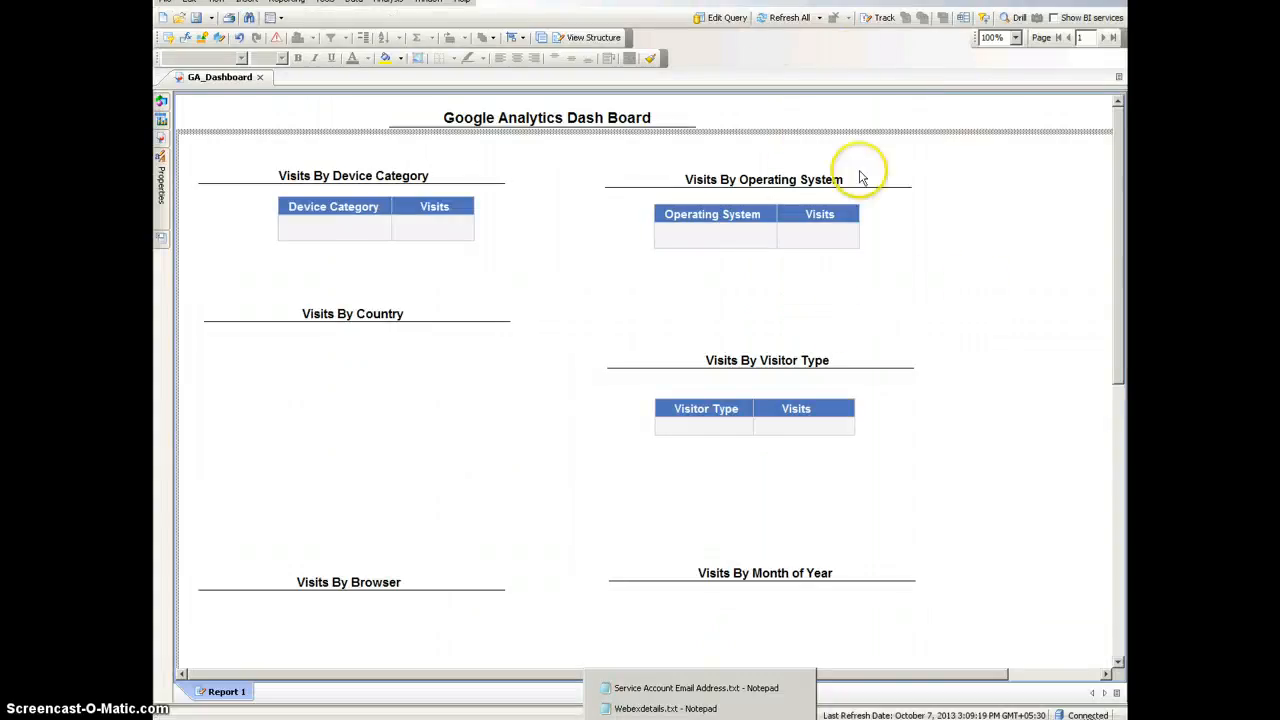
{"action": "left_click", "coordinate": [789, 20]}
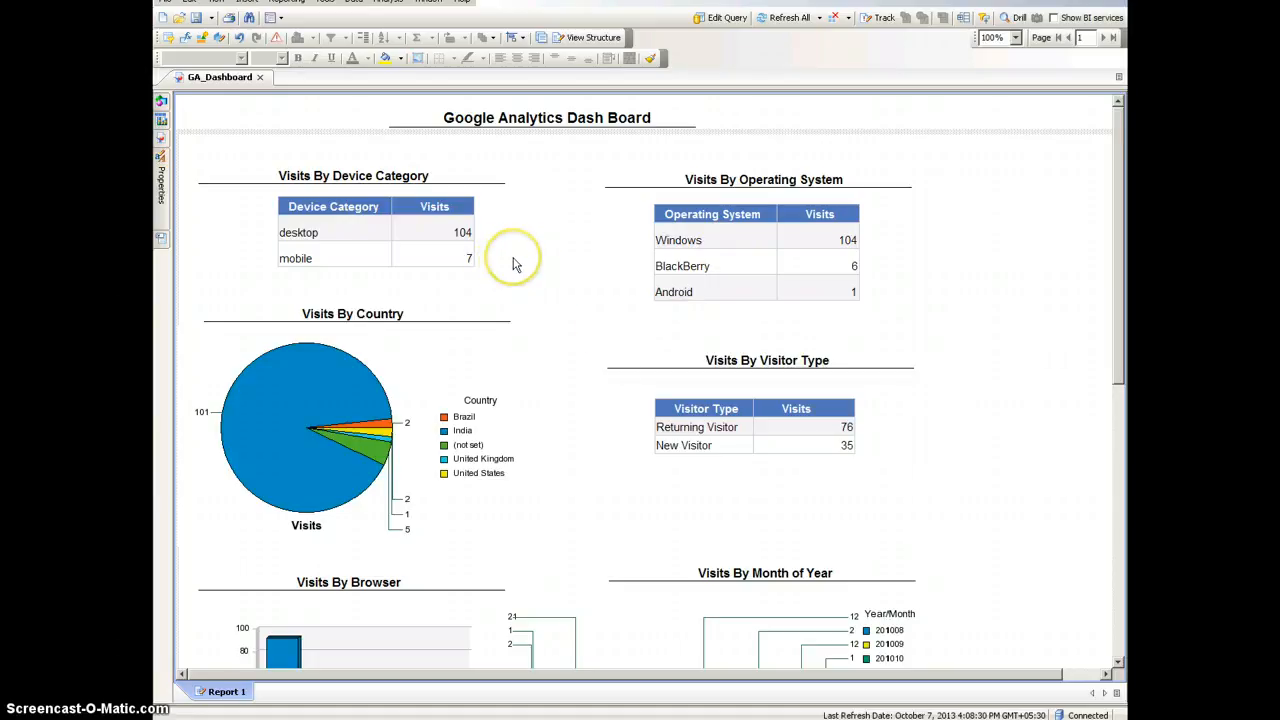
{"action": "left_click", "coordinate": [432, 230]}
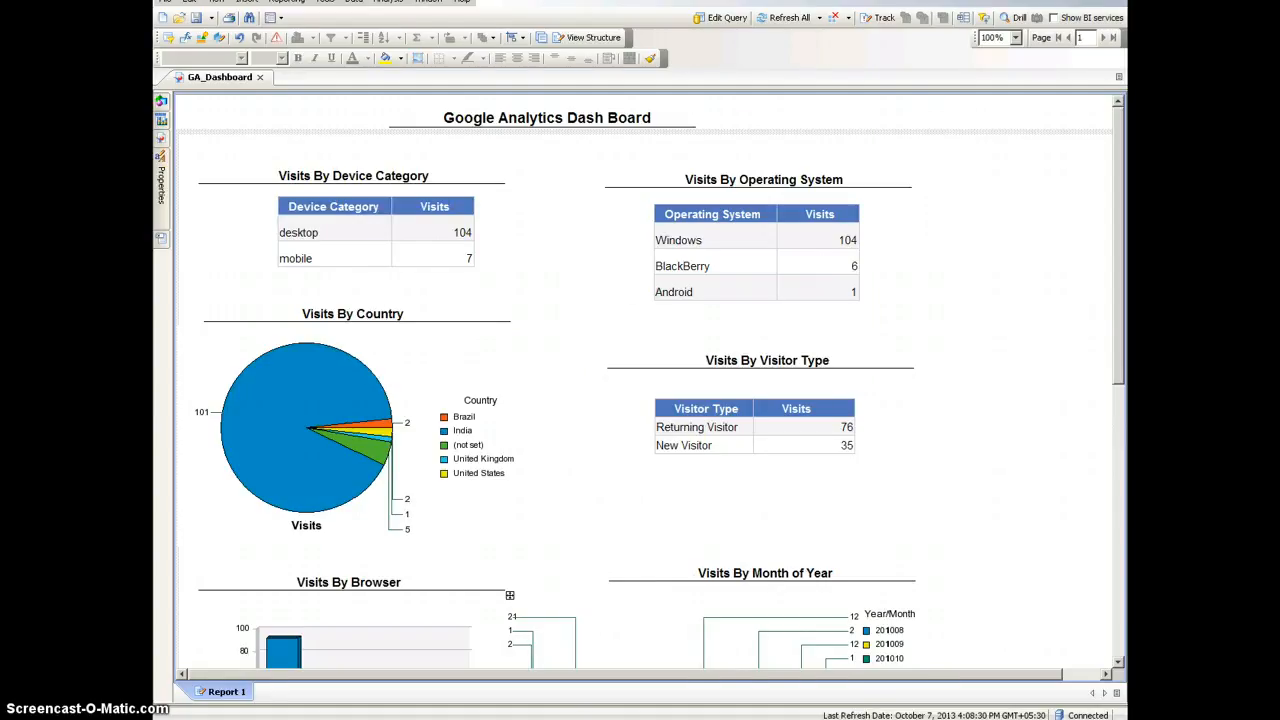
Step: Compare the VisitsByBrowserAndLocation dashboard widgets in the web browser with the matching sections of the refreshed GA_Dashboard report
{"action": "left_click", "coordinate": [930, 690]}
{"action": "scroll", "coordinate": [730, 467], "scroll_direction": "down", "scroll_amount": 2}
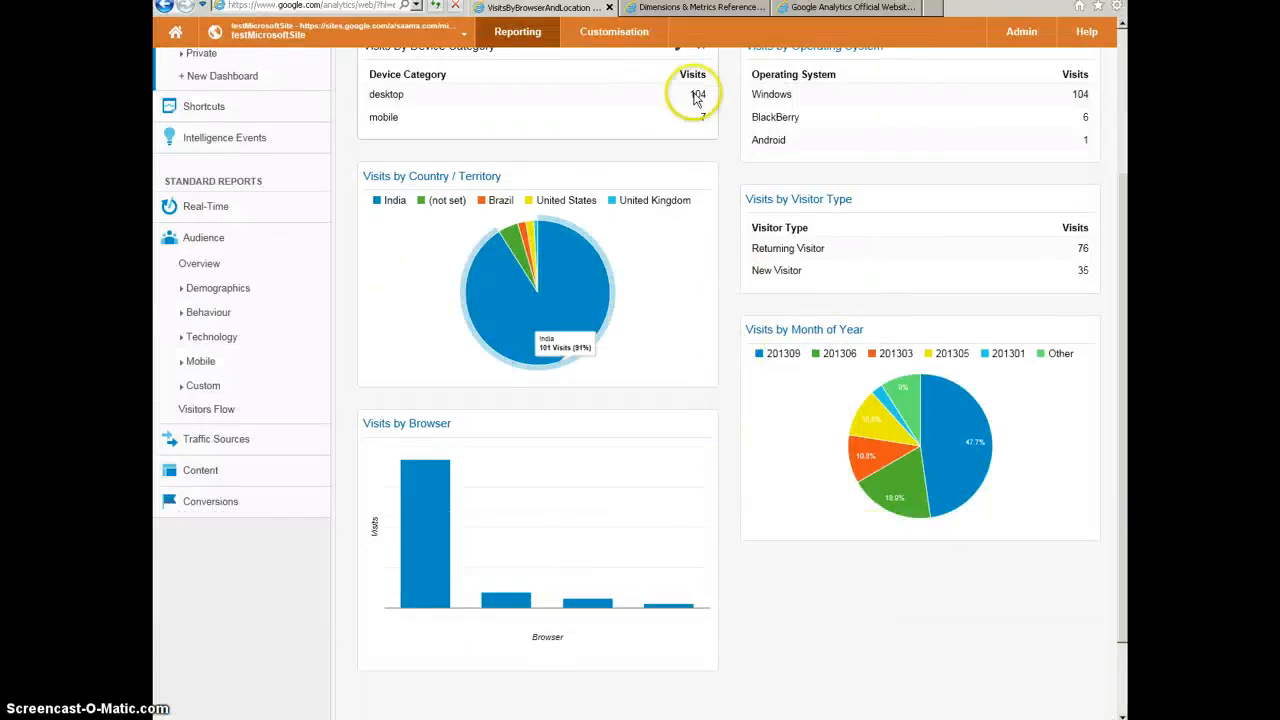
{"action": "scroll", "coordinate": [706, 163], "scroll_direction": "up", "scroll_amount": 2}
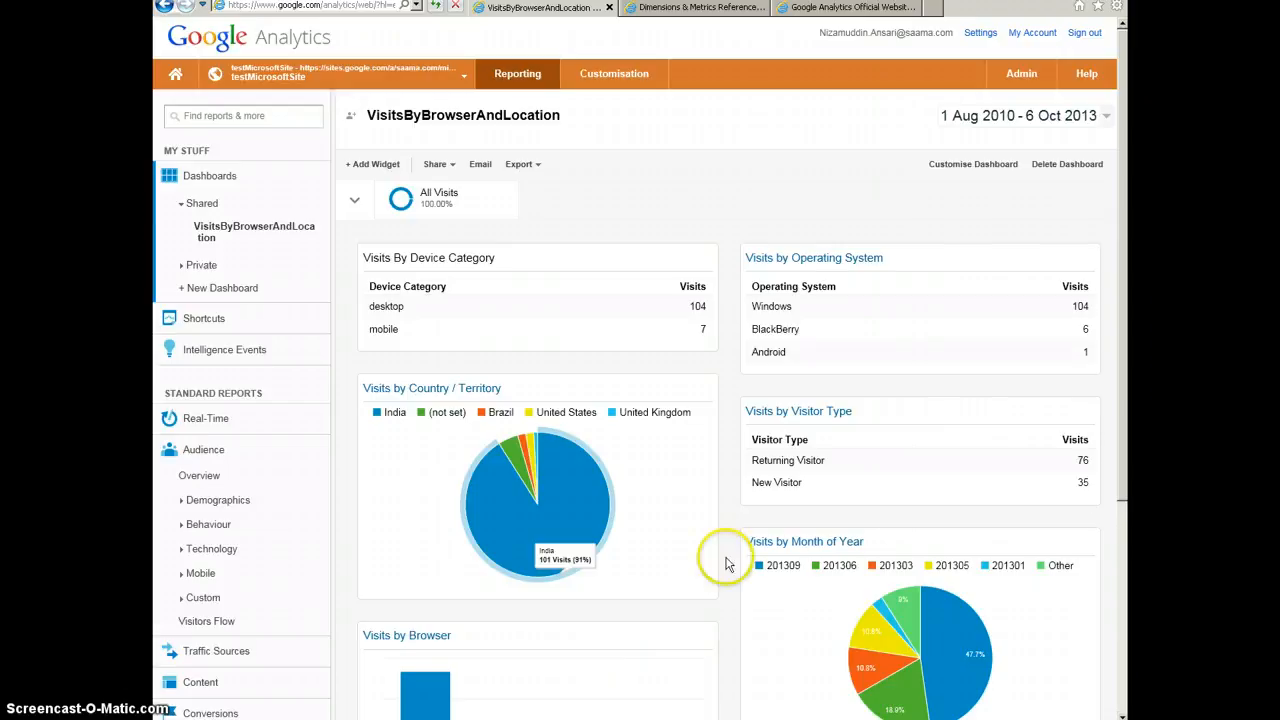
{"action": "key", "text": "alt+Tab"}
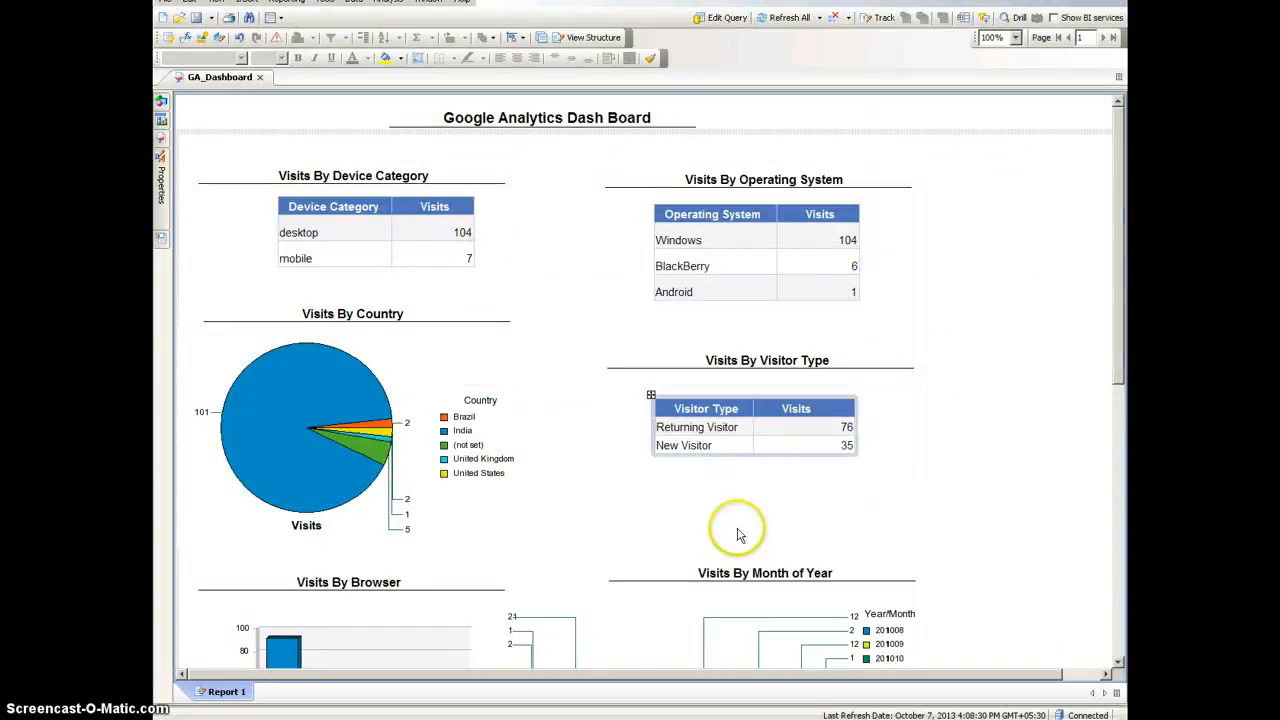
{"action": "scroll", "coordinate": [789, 526], "scroll_direction": "down", "scroll_amount": 1}
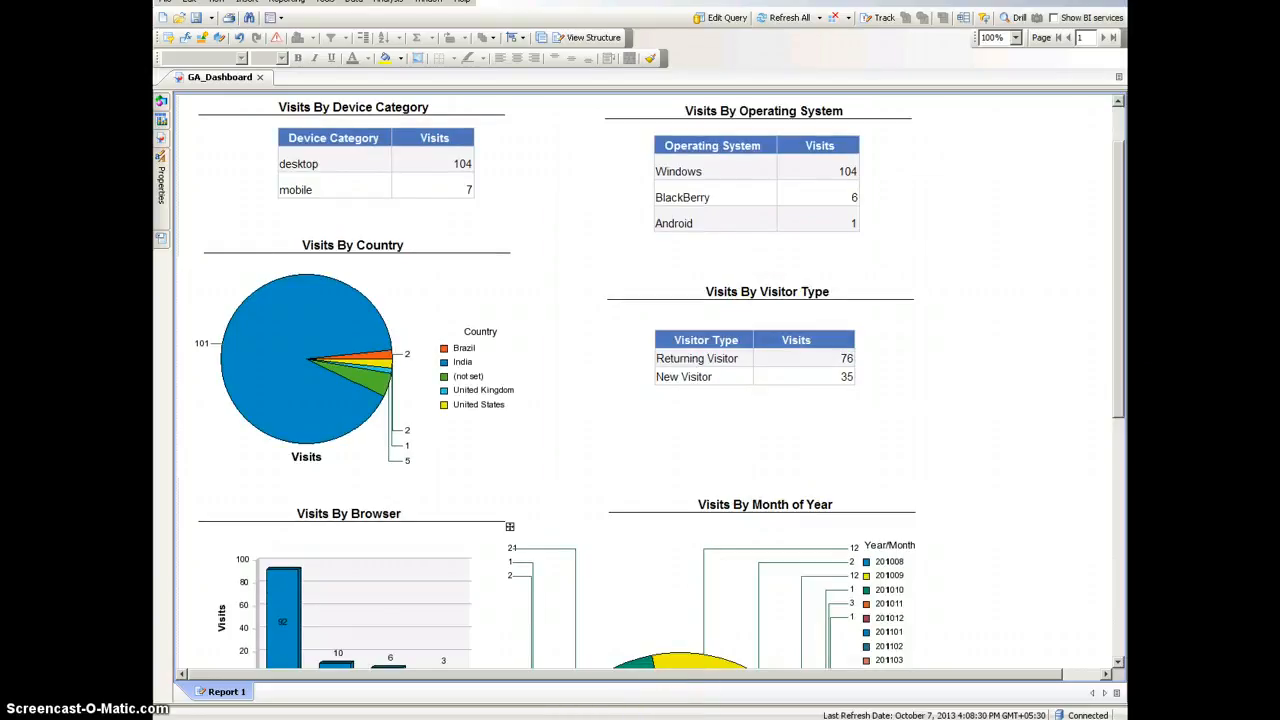
Step: Return to Google Analytics in the web browser and check its visit widgets against the GA_Dashboard report once more
{"action": "left_click", "coordinate": [571, 703]}
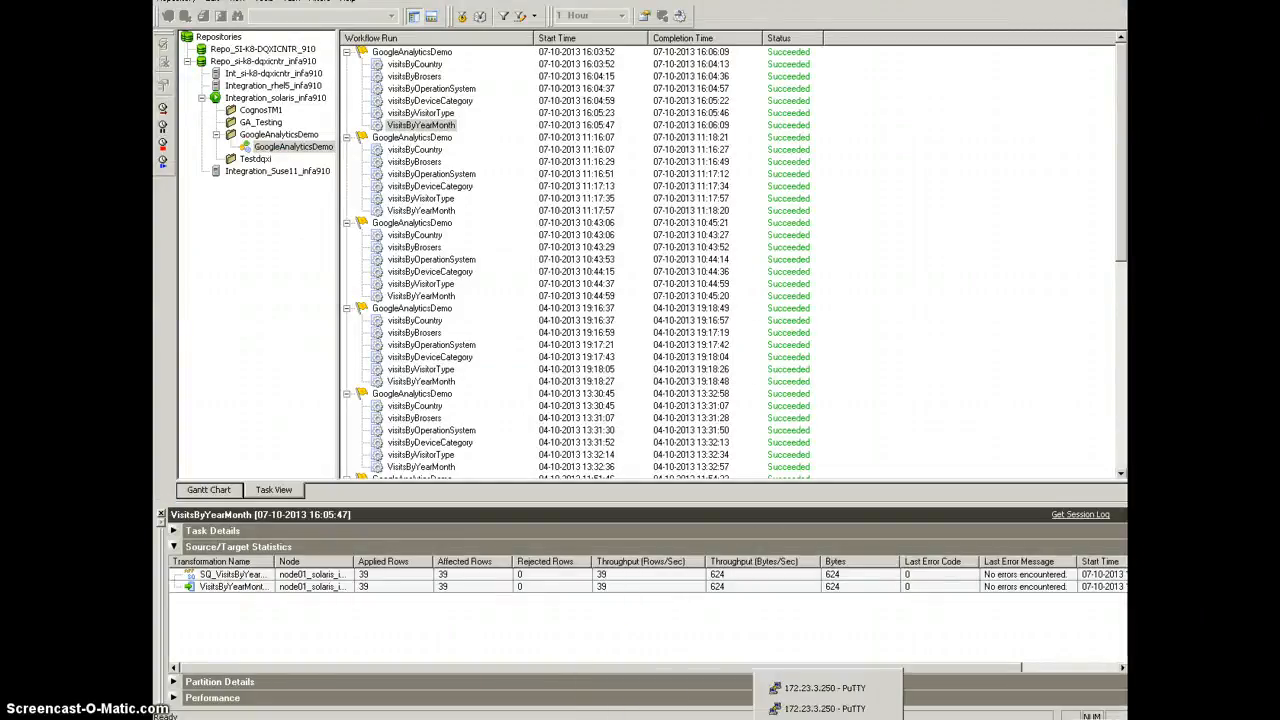
{"action": "mouse_move", "coordinate": [893, 717]}
{"action": "left_click", "coordinate": [868, 667]}
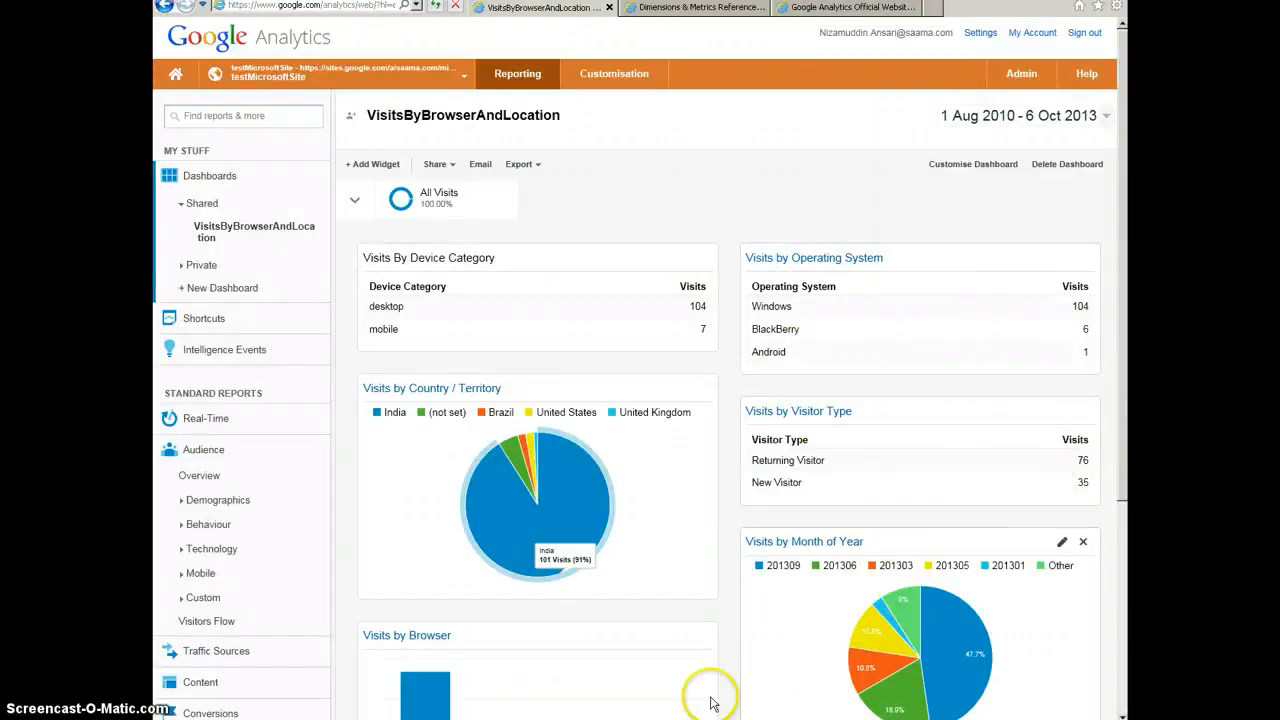
{"action": "left_click", "coordinate": [665, 717]}
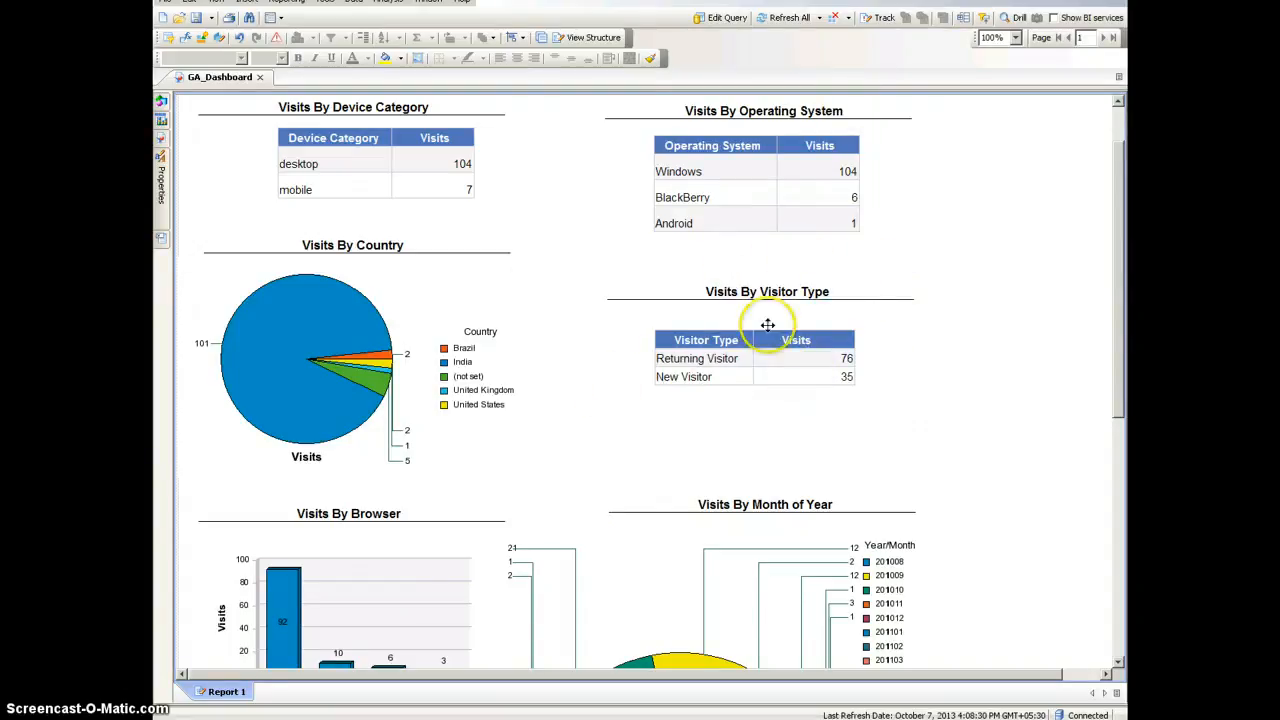
{"action": "key", "text": "alt+Tab"}
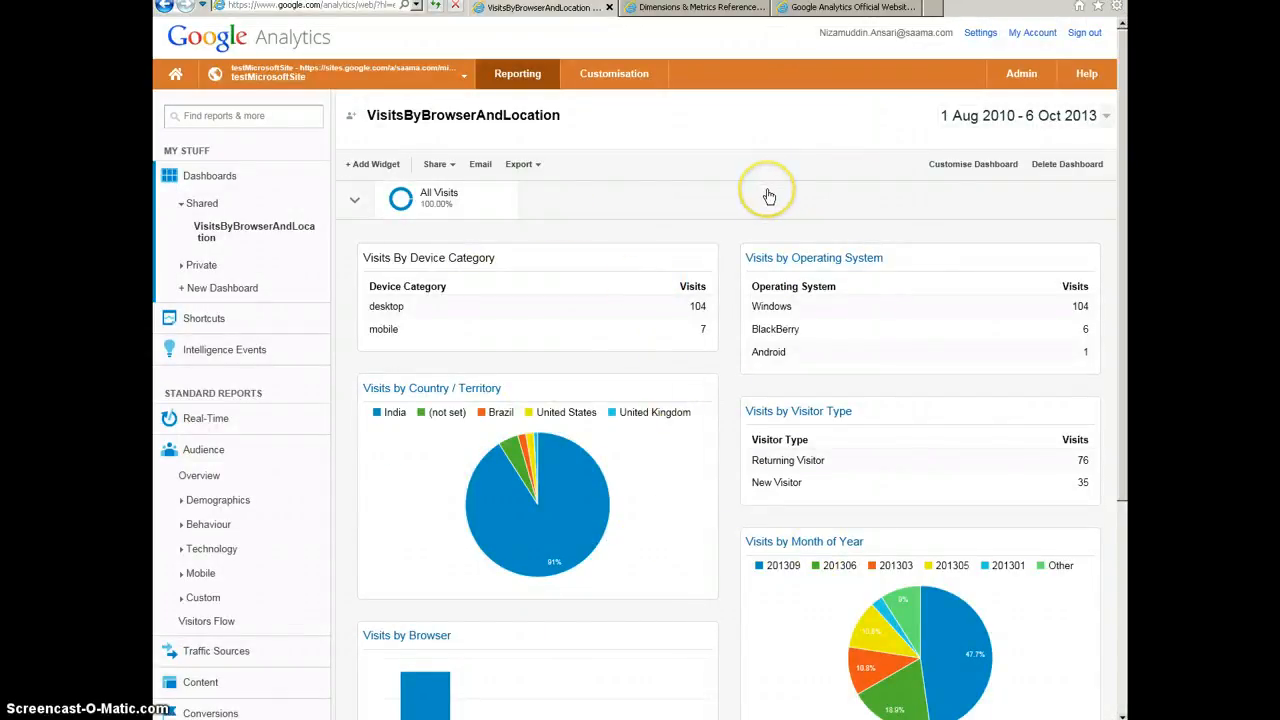
{"action": "left_click", "coordinate": [641, 243]}
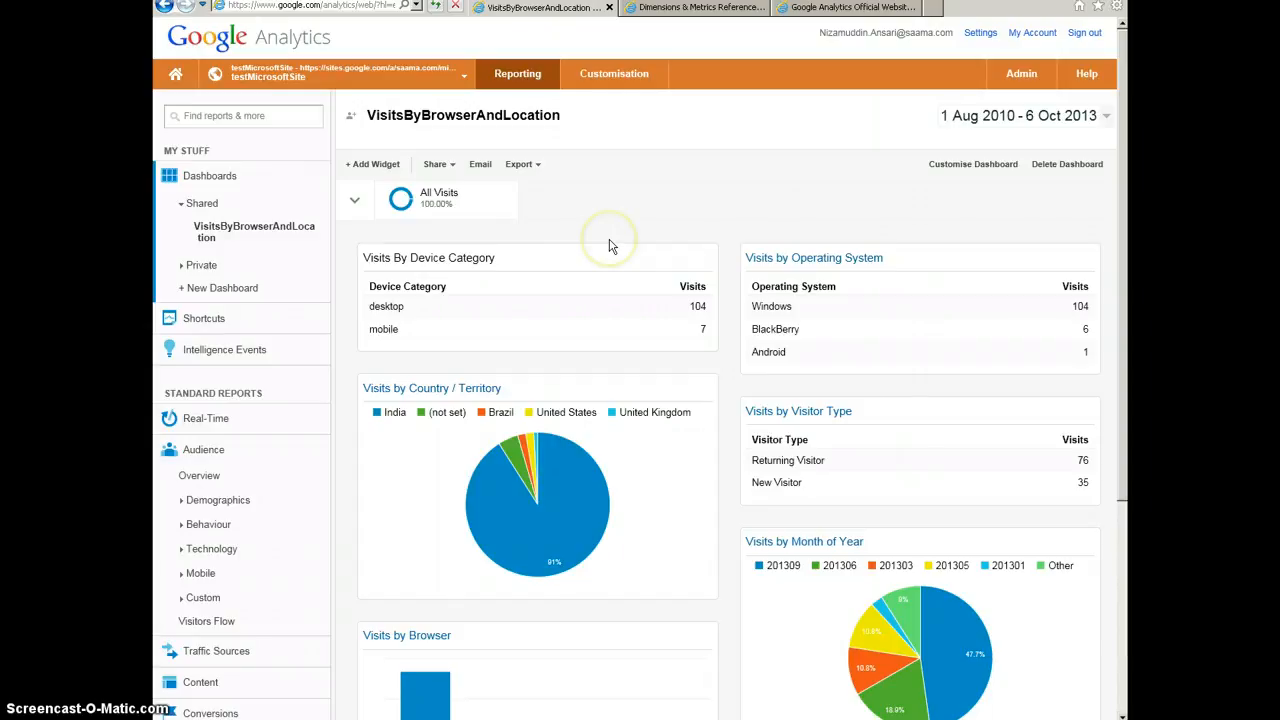
{"action": "left_click", "coordinate": [657, 281]}
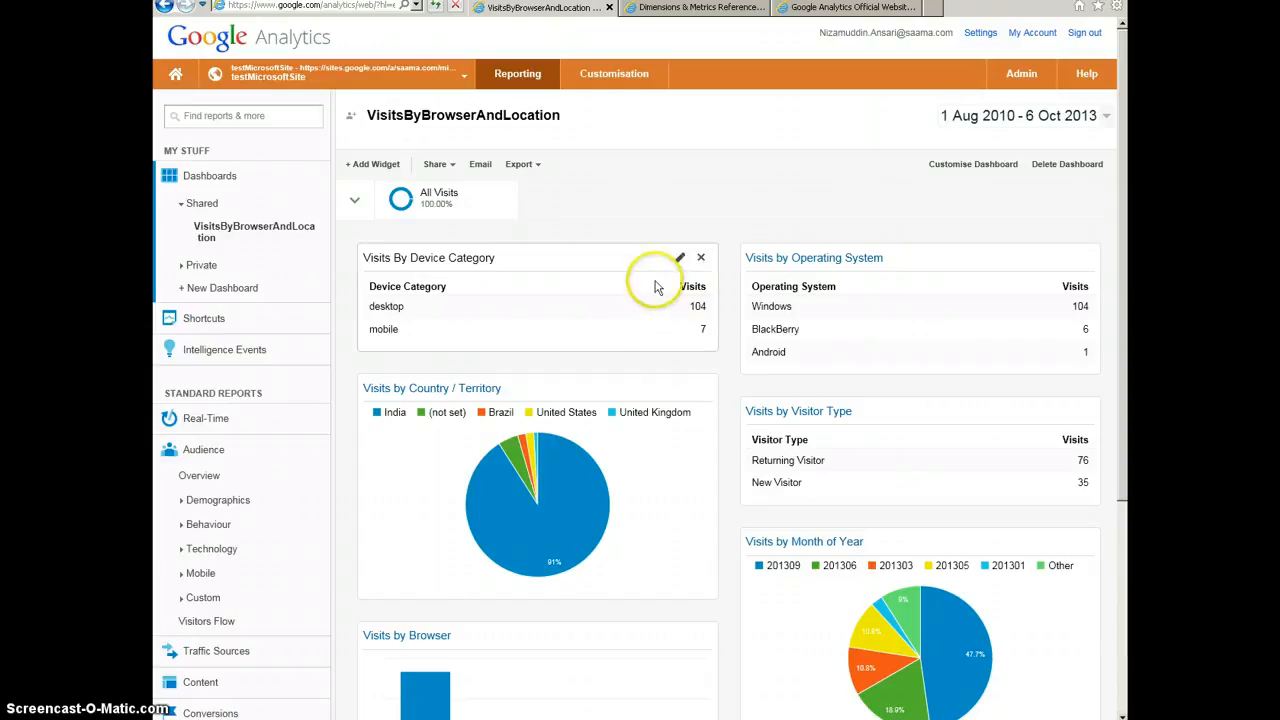